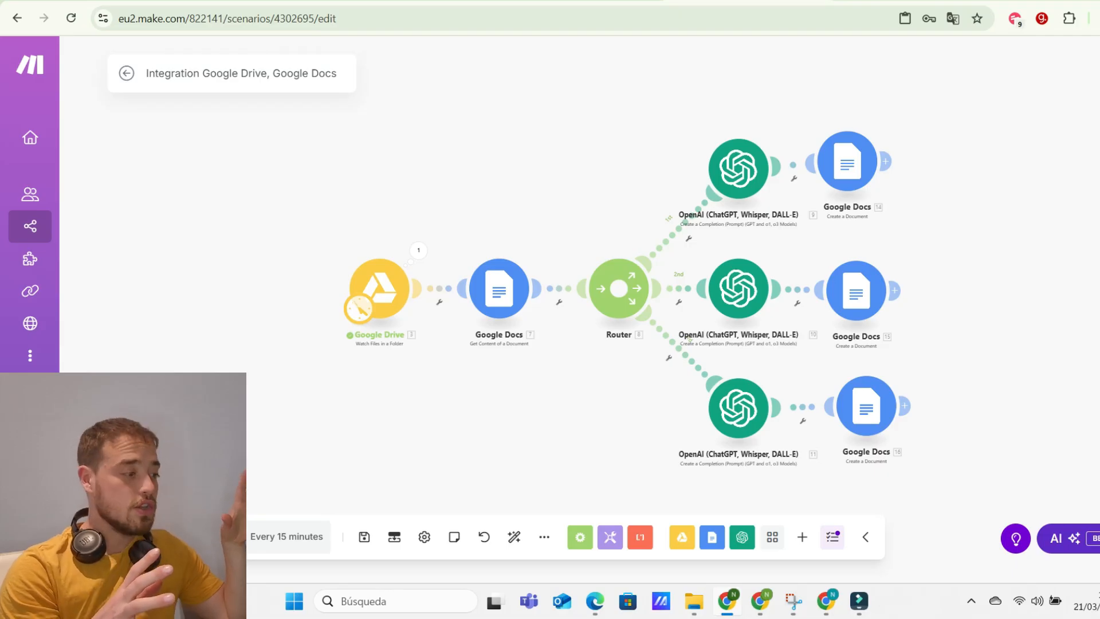
# - Review the Google Drive trigger's watch settings and its form for creating a connection, then save the module settings
pyautogui.click(379, 288)
pyautogui.click(367, 223)
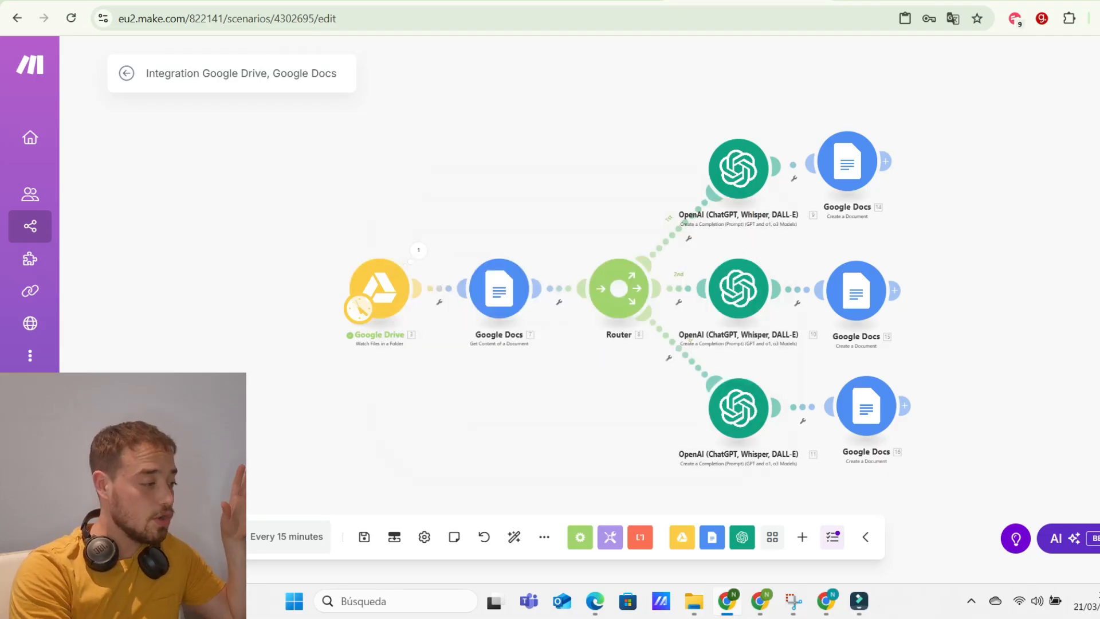
pyautogui.scroll(3, 394, 307)
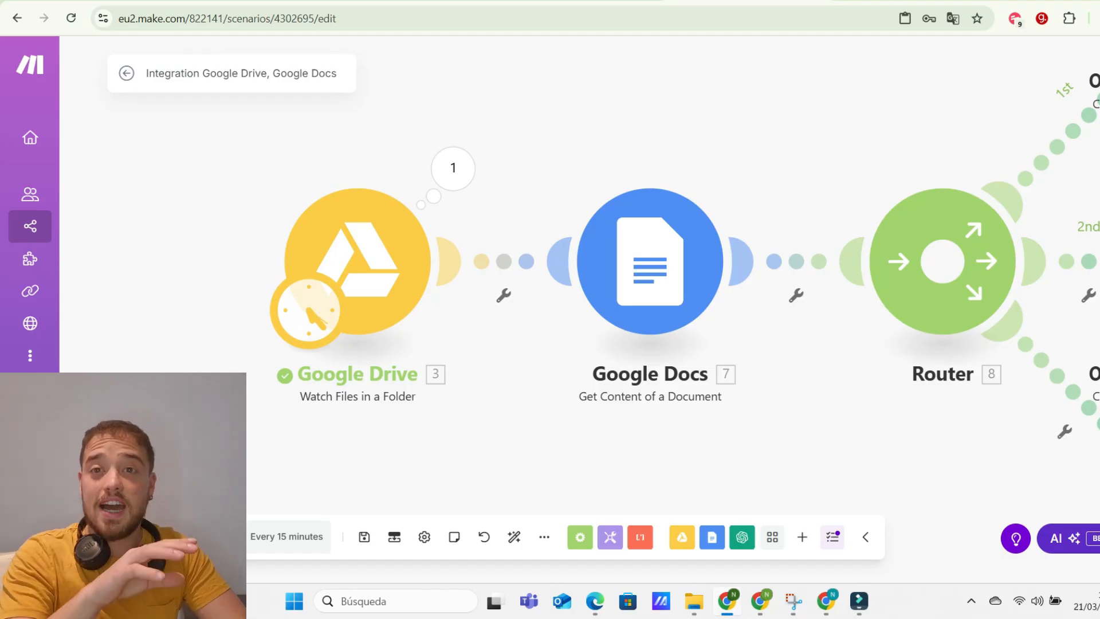
pyautogui.click(312, 316)
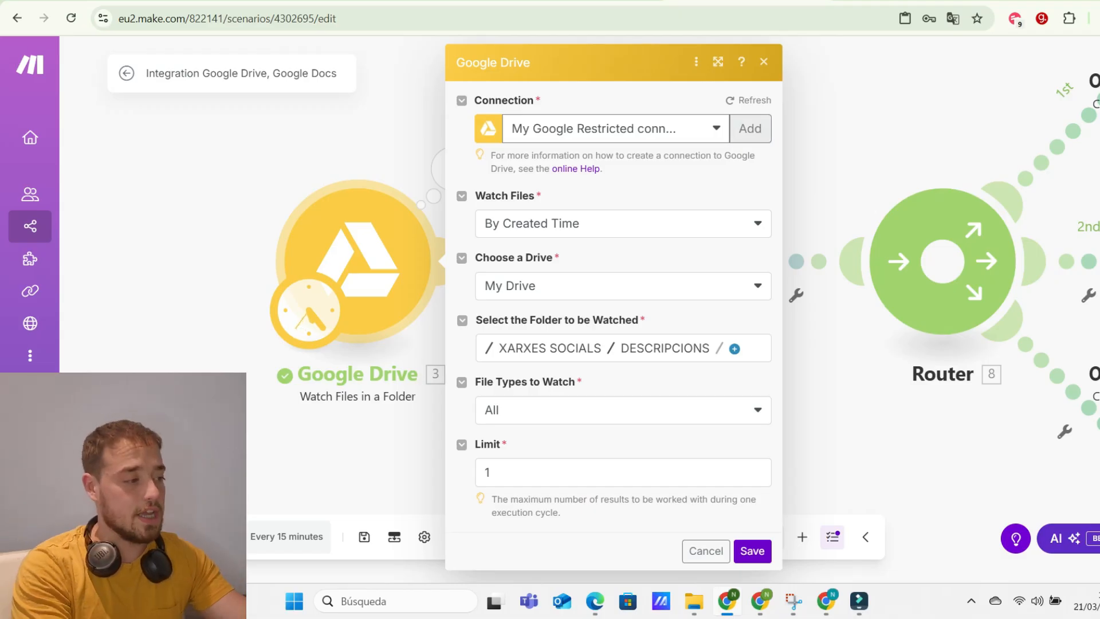
pyautogui.click(750, 129)
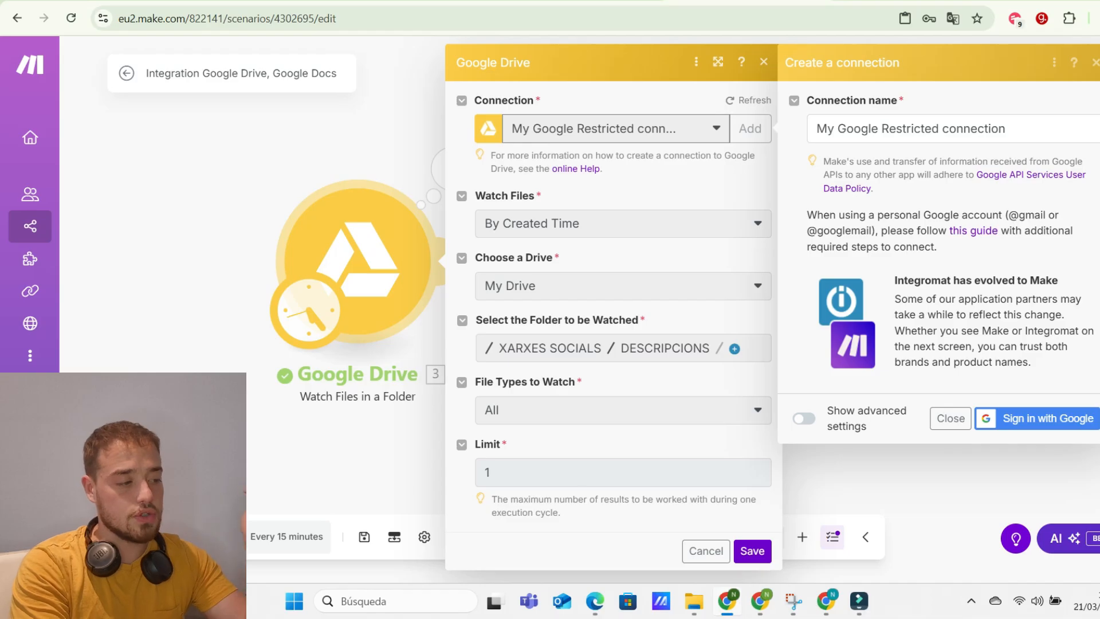
pyautogui.rightClick(705, 252)
pyautogui.click(748, 144)
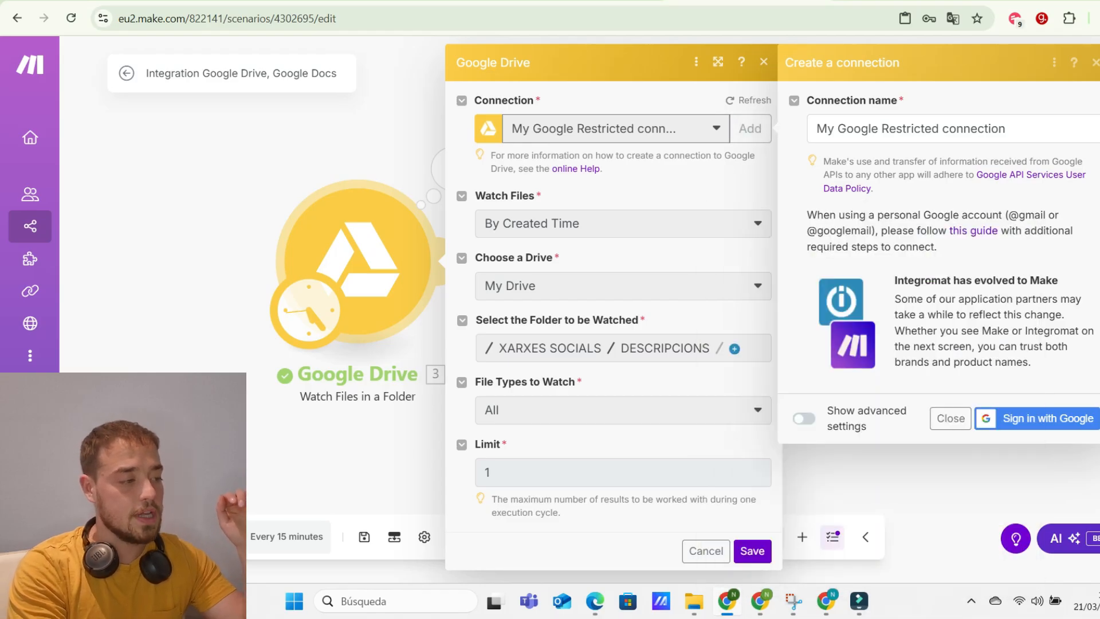
pyautogui.press('Escape')
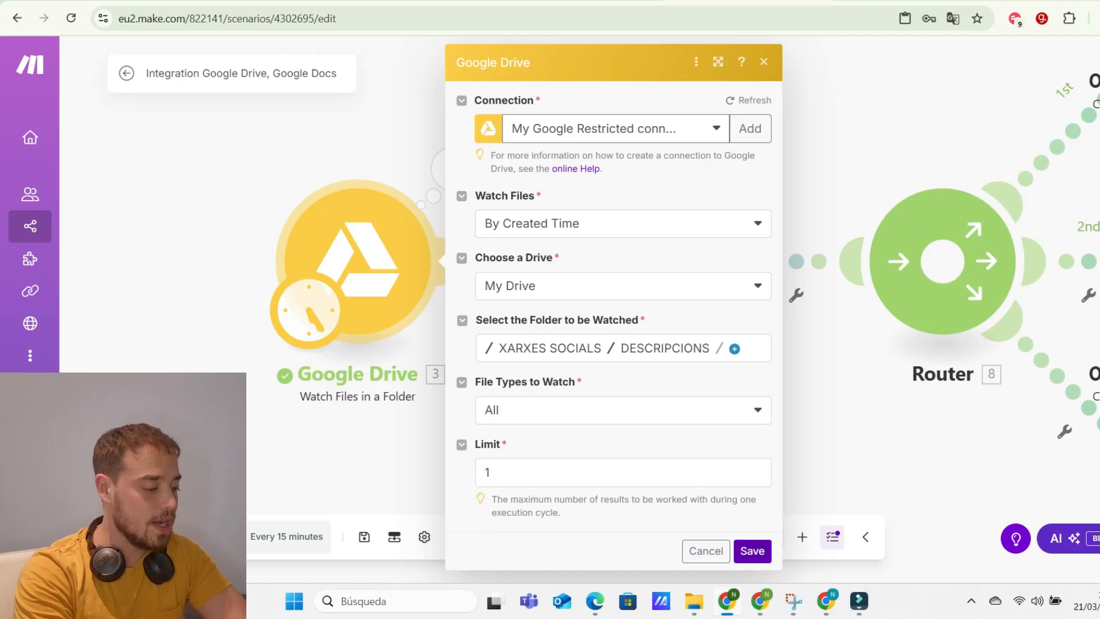
pyautogui.click(752, 550)
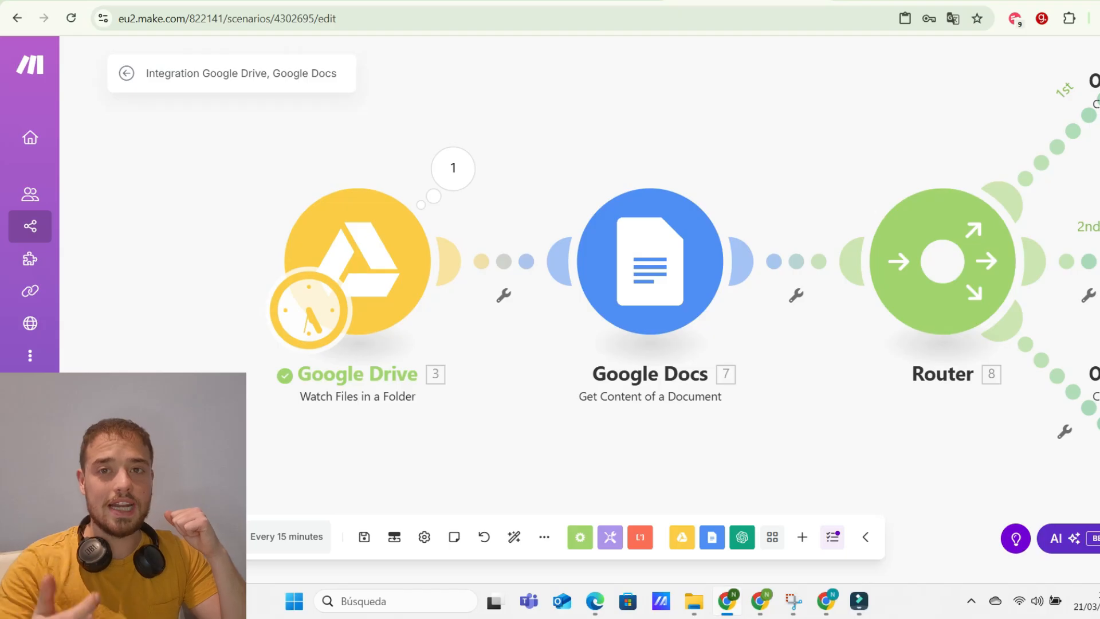
# - Set the scenario schedule to run on demand and save it without activating the scenario
pyautogui.click(305, 321)
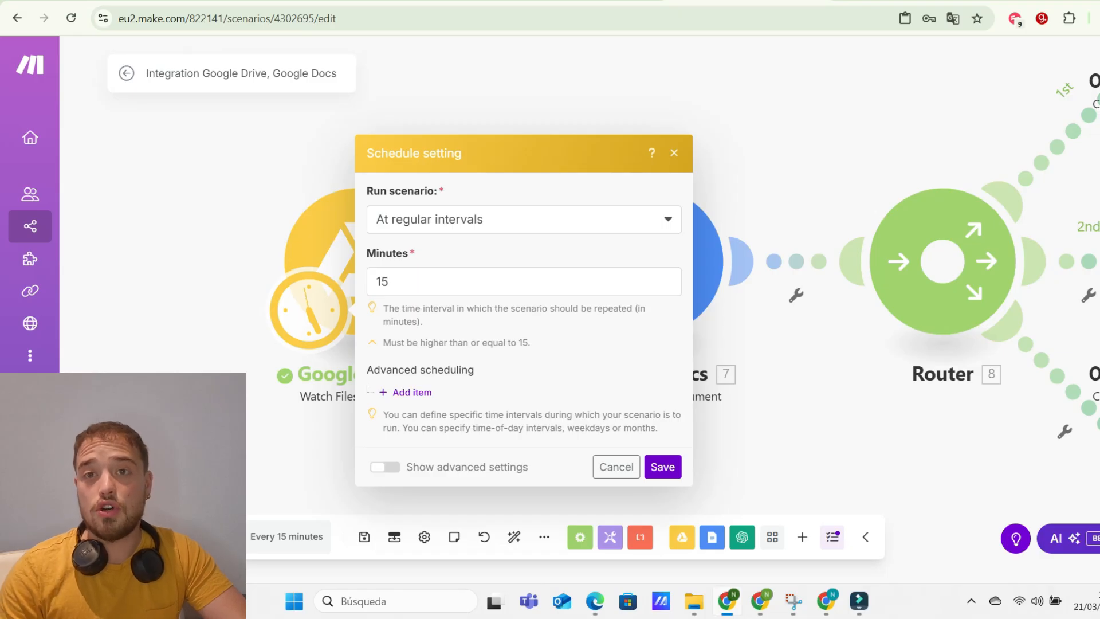
pyautogui.click(462, 221)
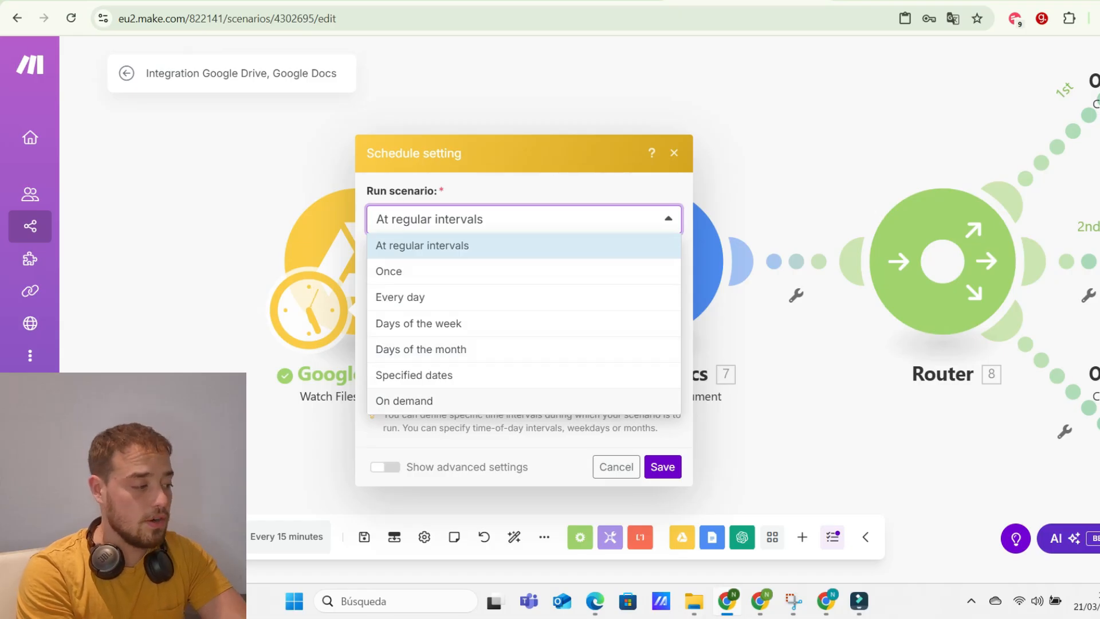
pyautogui.click(404, 402)
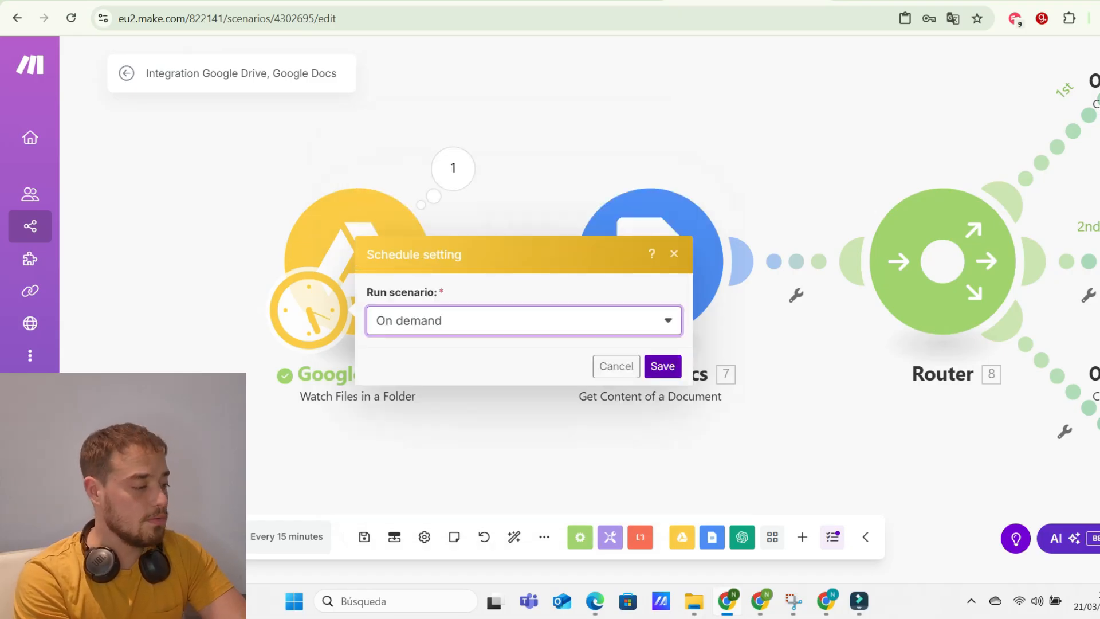
pyautogui.click(663, 366)
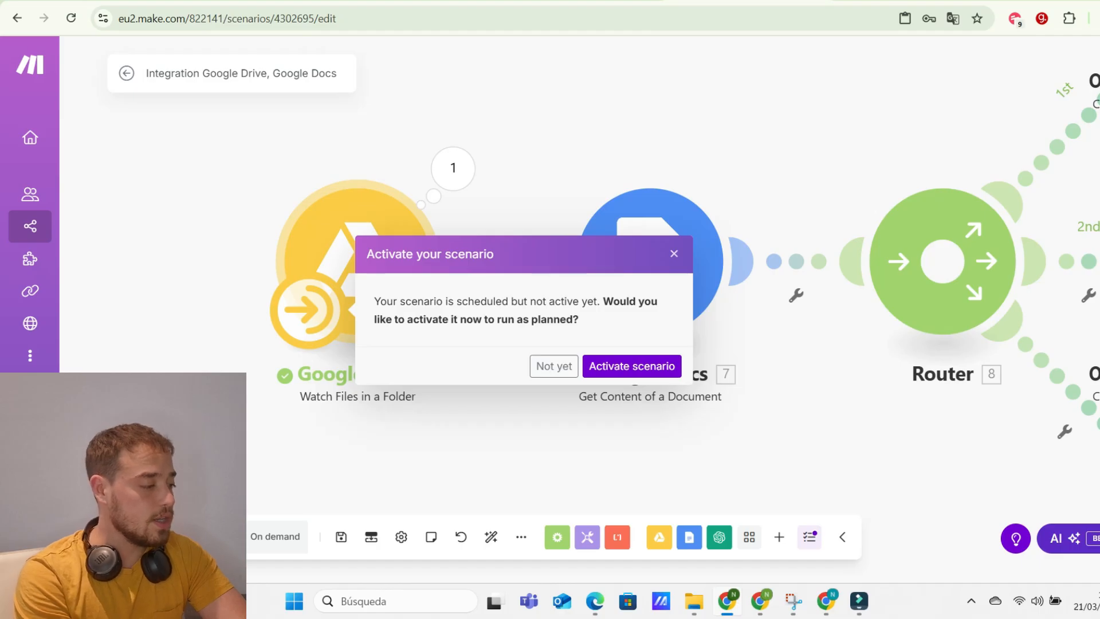
pyautogui.click(553, 366)
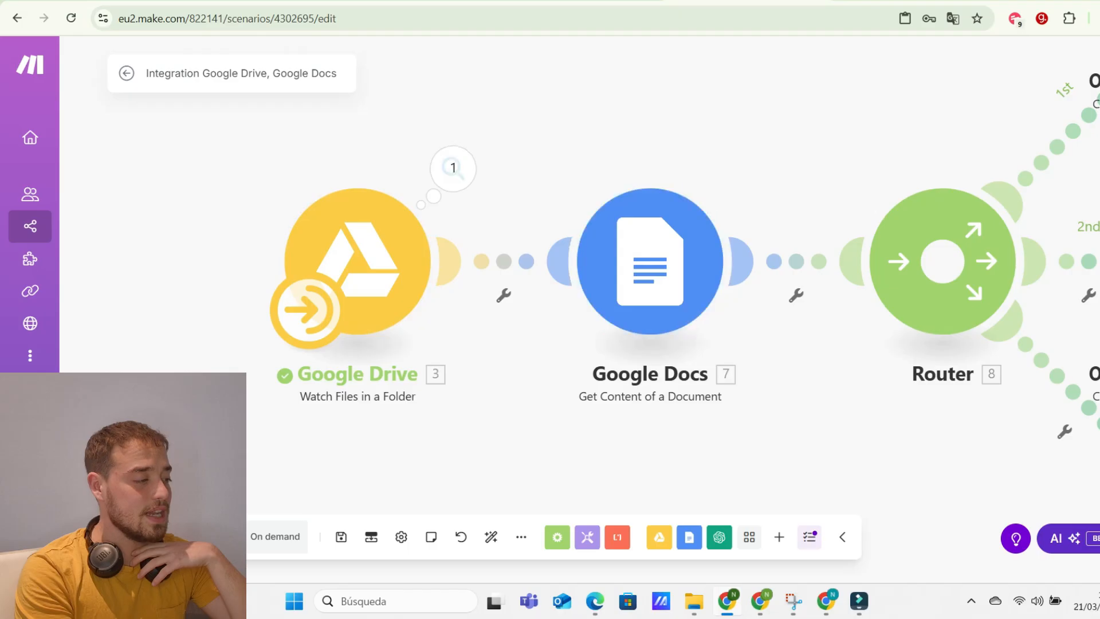
# - Run the scenario once manually
pyautogui.click(363, 258)
pyautogui.click(764, 189)
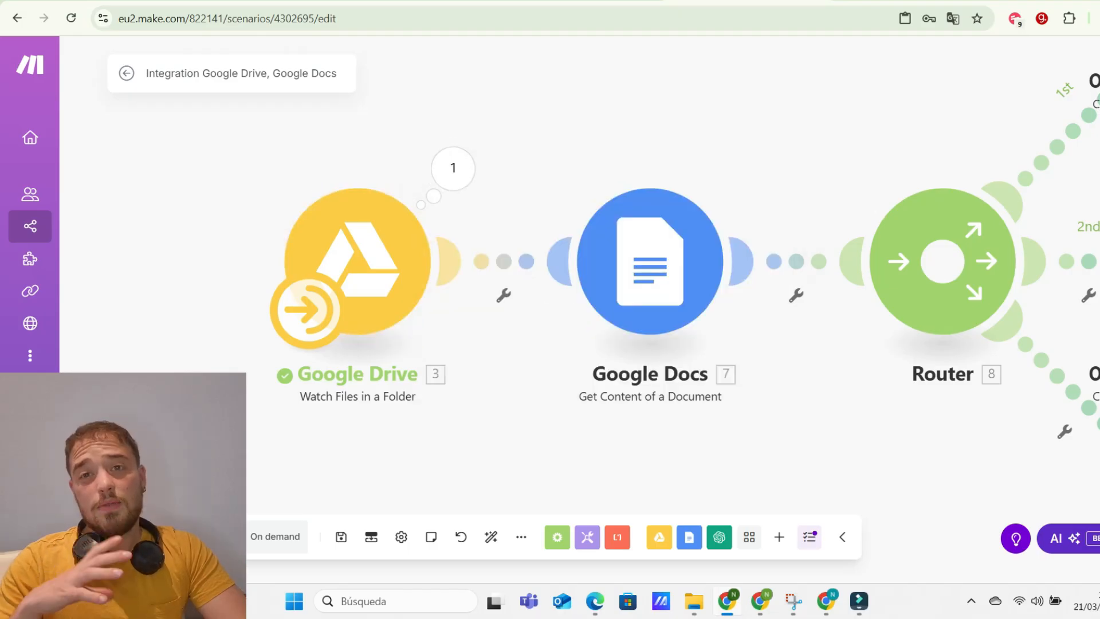
pyautogui.click(158, 537)
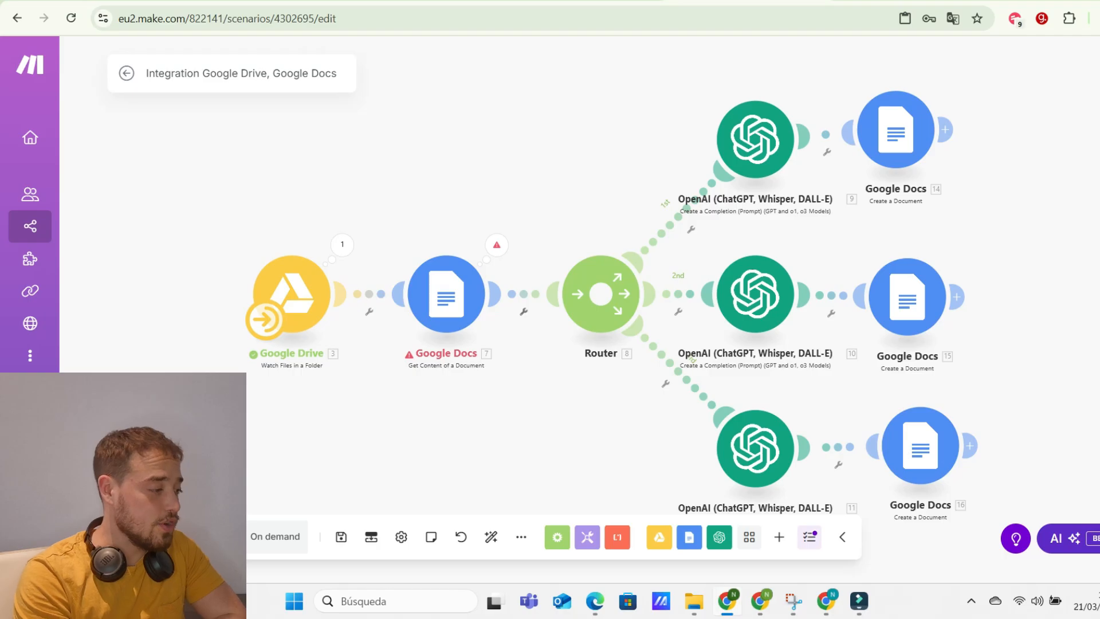
# - Inspect the output bundle of the Google Drive module's run, including the watched file's details
pyautogui.click(342, 245)
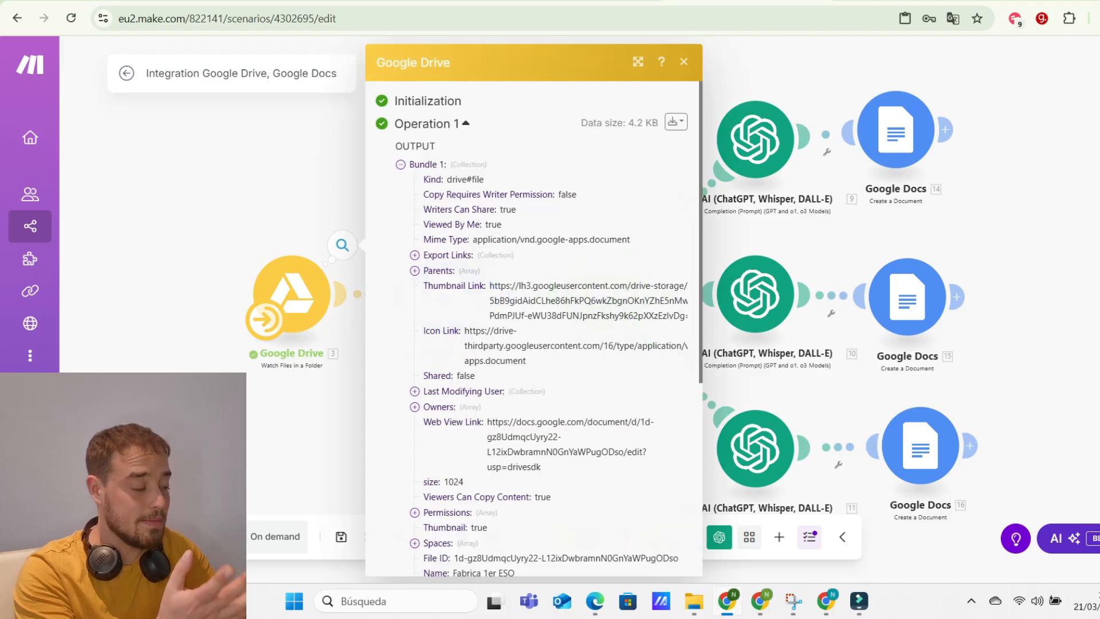
pyautogui.scroll(-5, 533, 327)
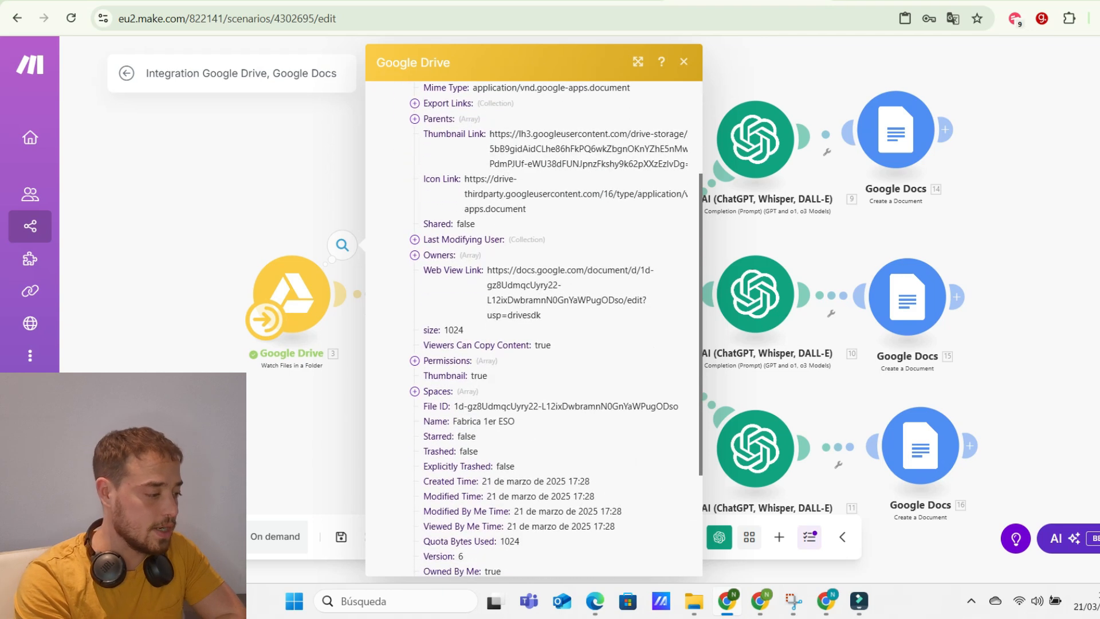
pyautogui.scroll(-4, 533, 326)
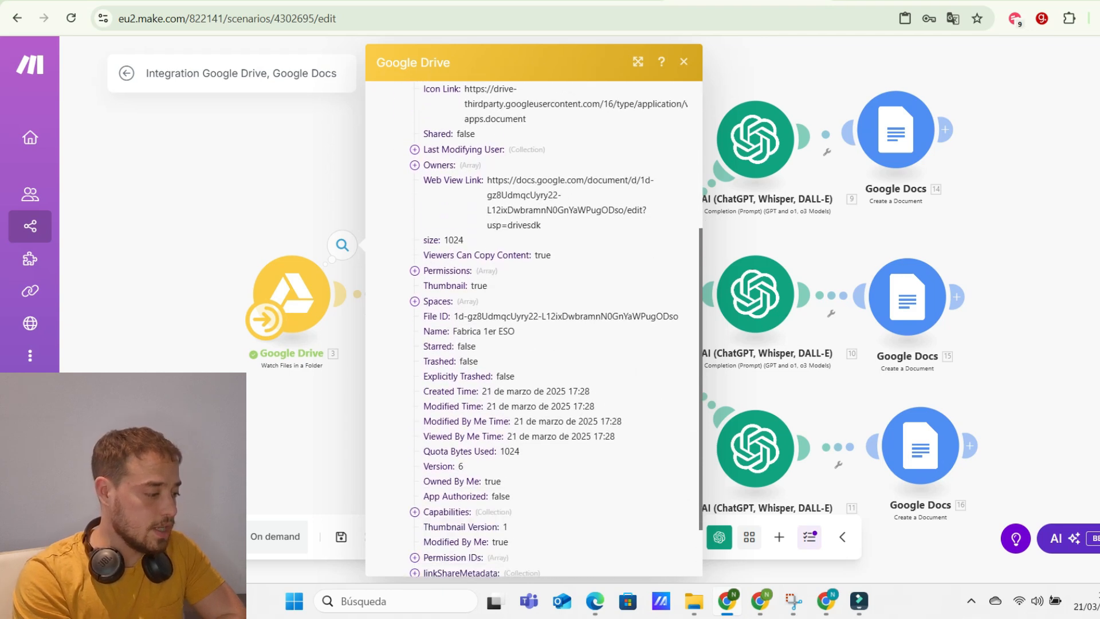
pyautogui.scroll(9, 533, 327)
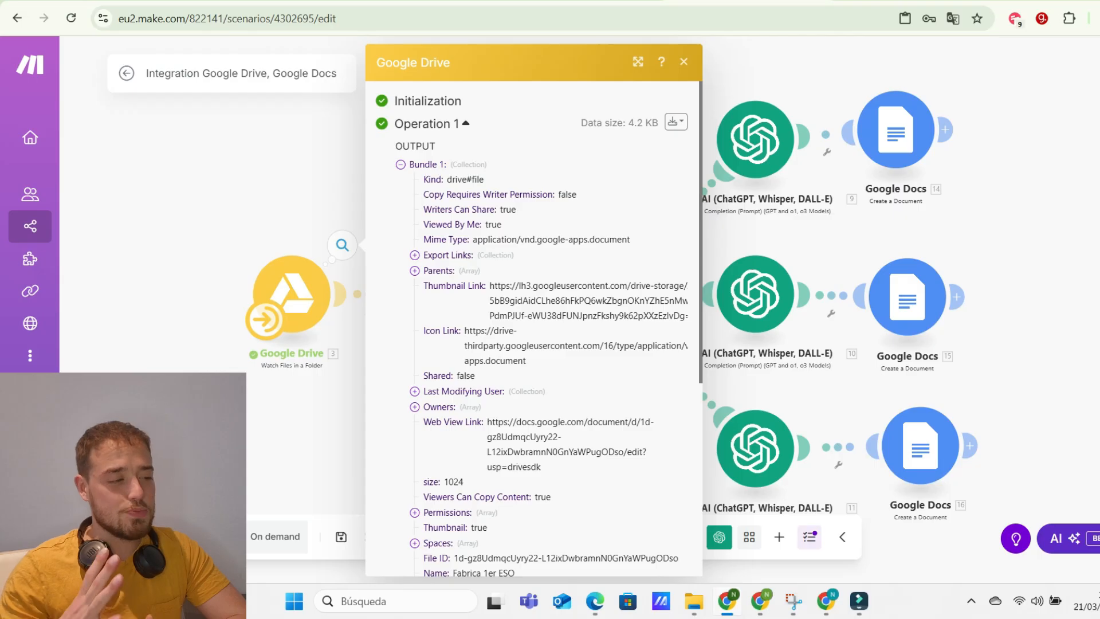
pyautogui.scroll(-4, 533, 326)
pyautogui.click(344, 404)
# - Switch to Google Docs and review the text of the Fabrica 1er ESO document
pyautogui.scroll(5, 408, 388)
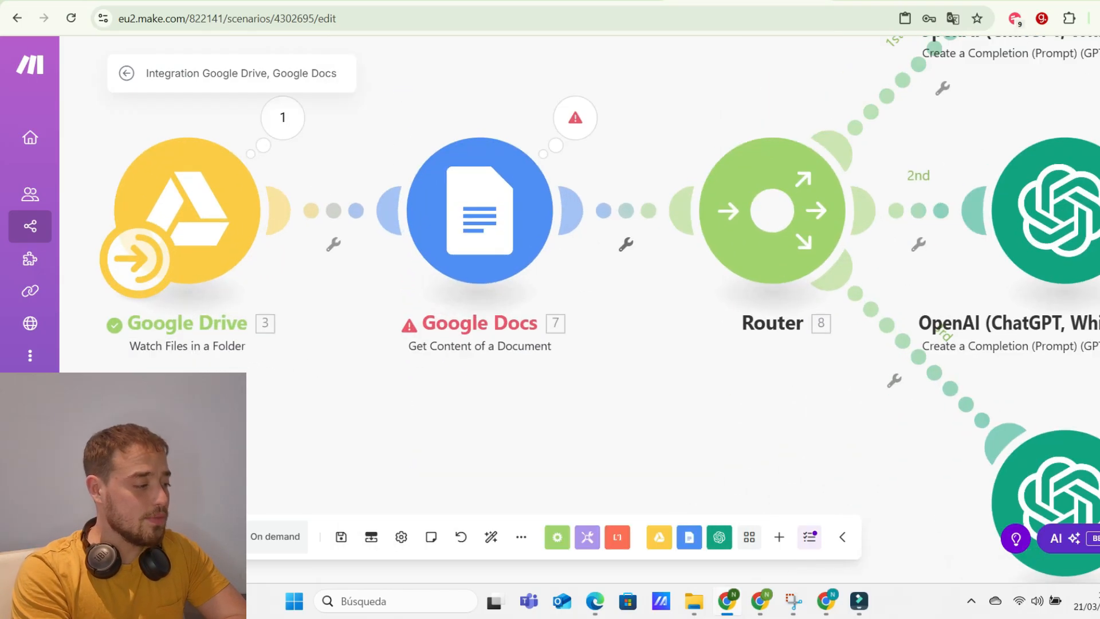
pyautogui.moveTo(408, 387); pyautogui.dragTo(521, 477)
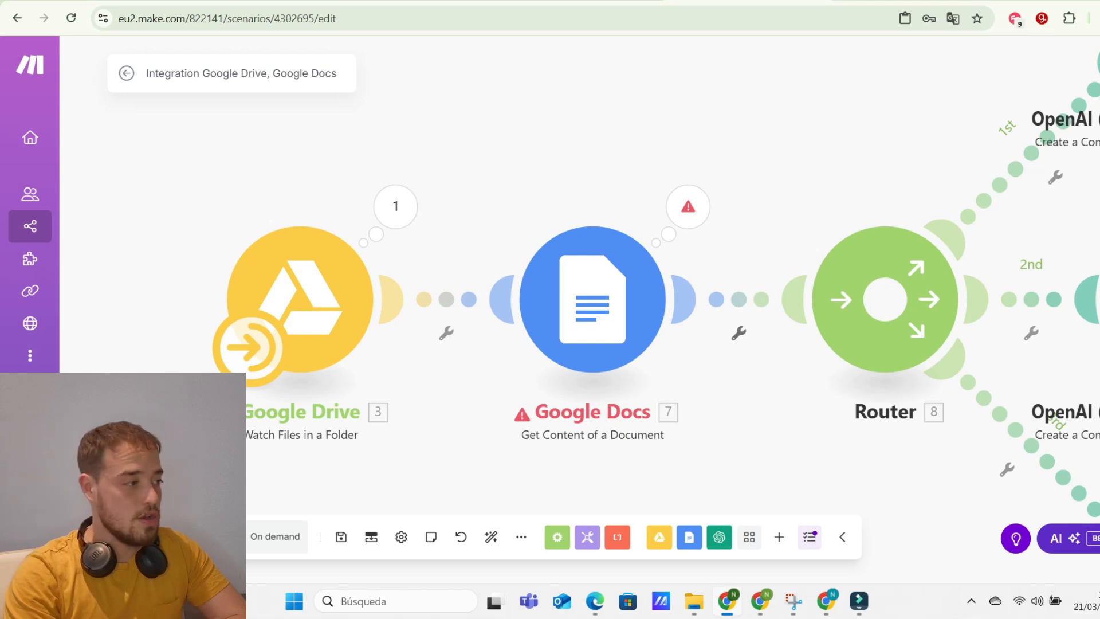
pyautogui.click(760, 601)
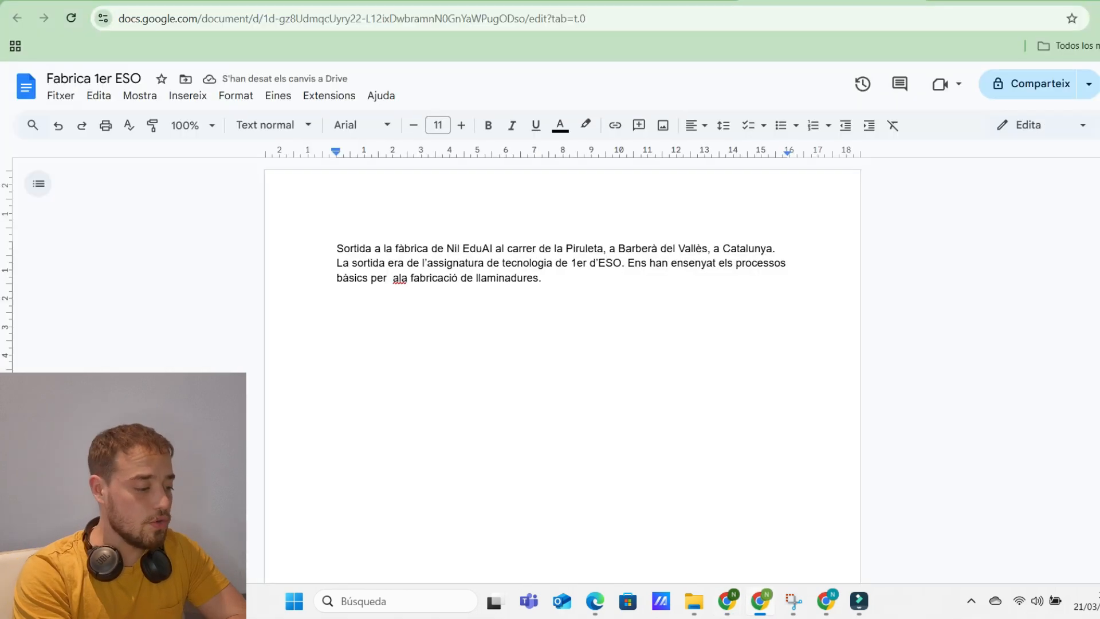
pyautogui.click(542, 278)
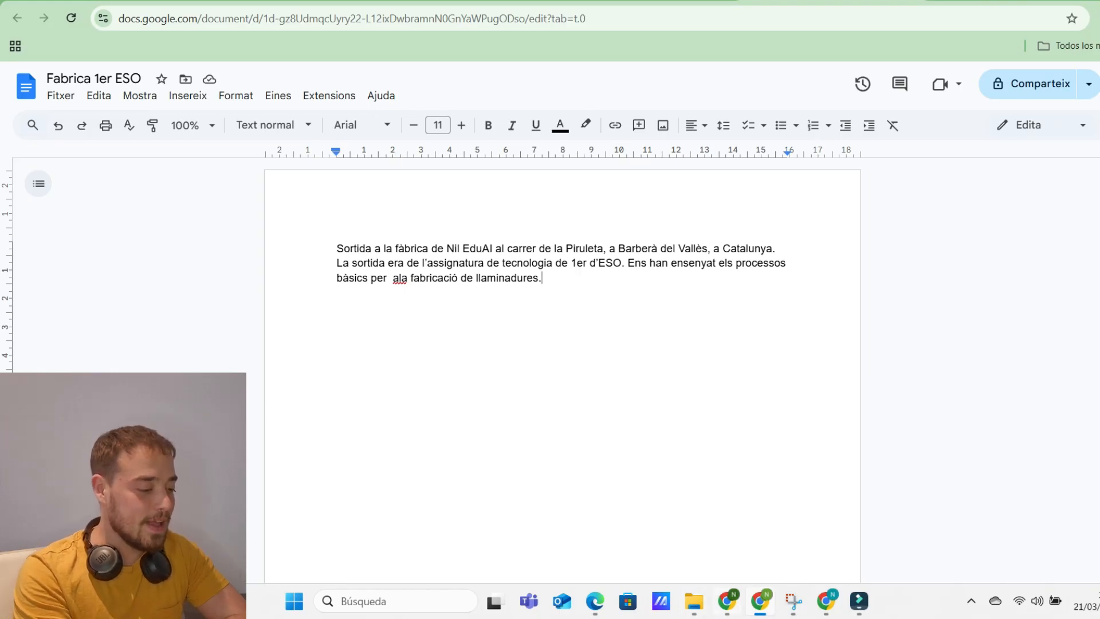
# - Return to the Make scenario and update the required permissions of the Google Docs module's connection
pyautogui.moveTo(727, 601)
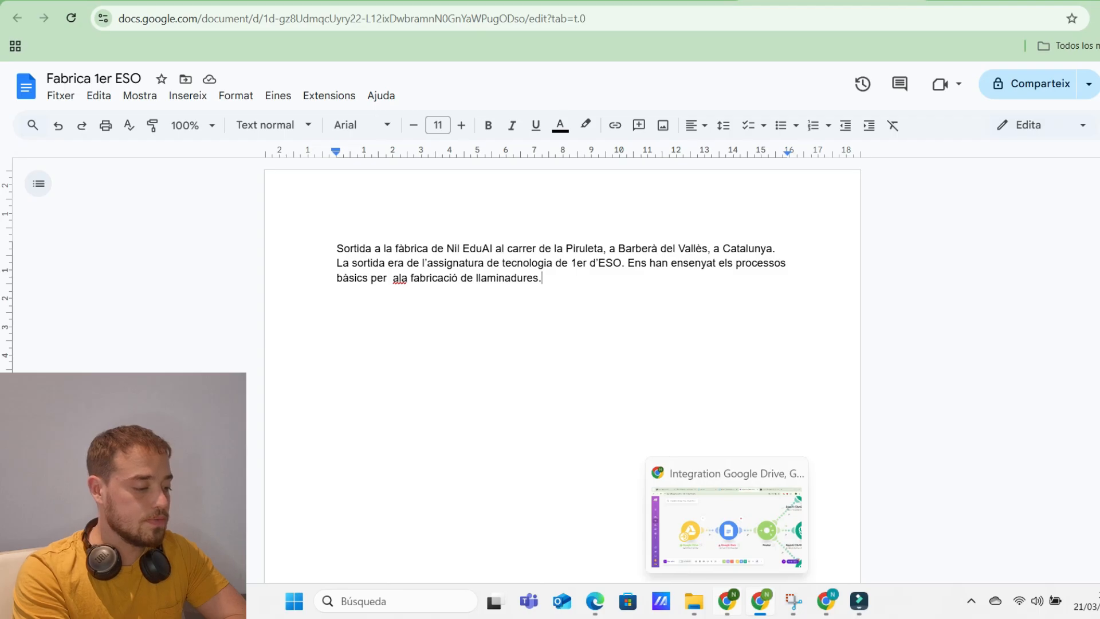
pyautogui.click(727, 601)
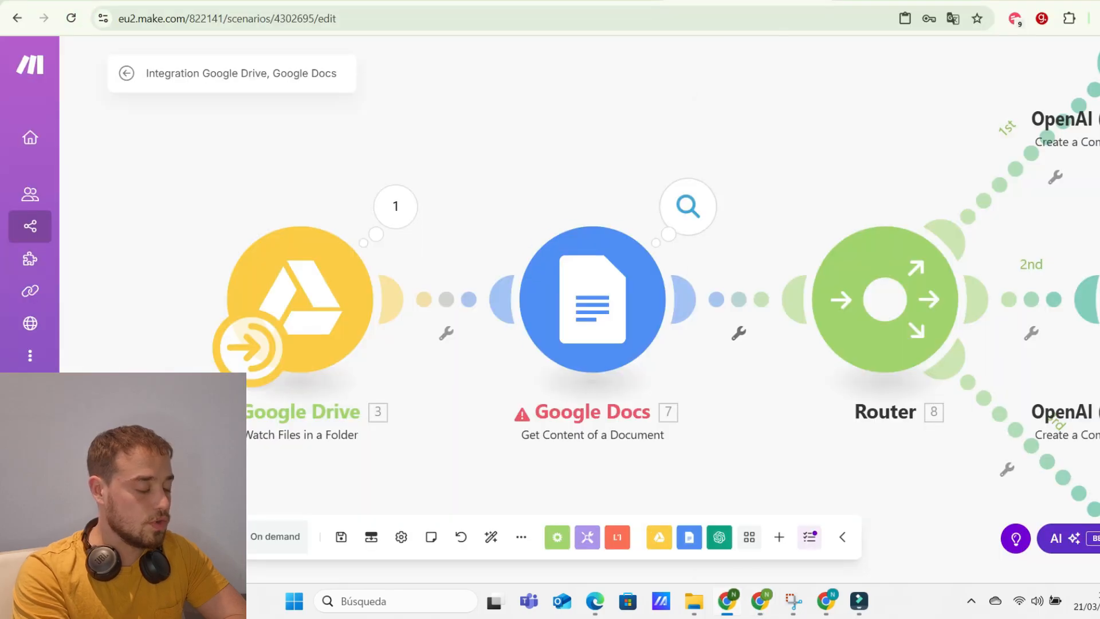
pyautogui.click(688, 206)
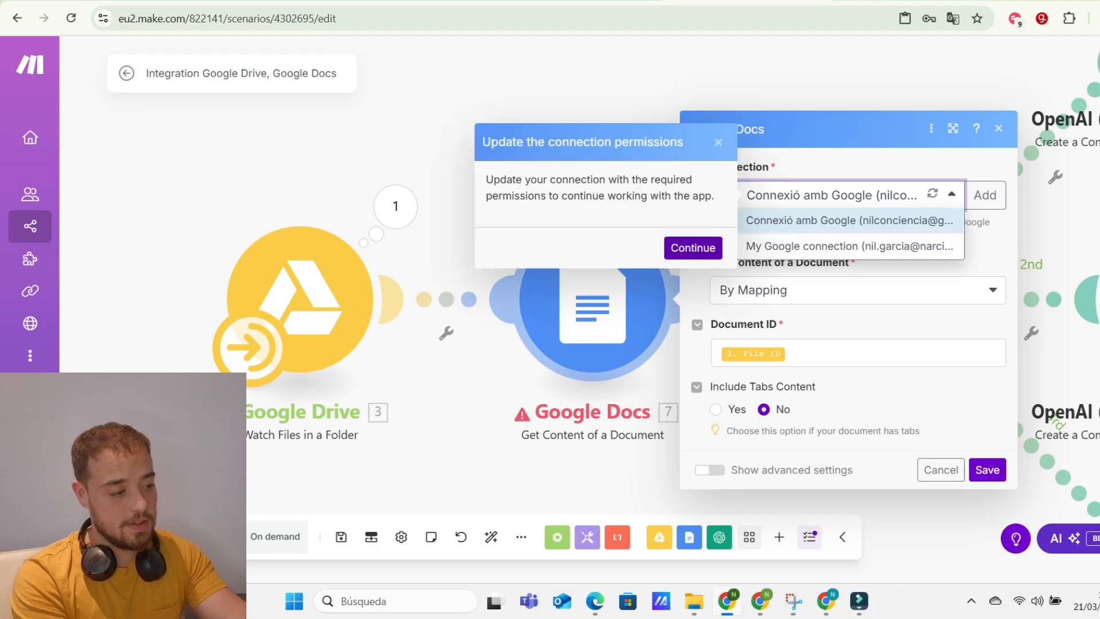
pyautogui.click(693, 248)
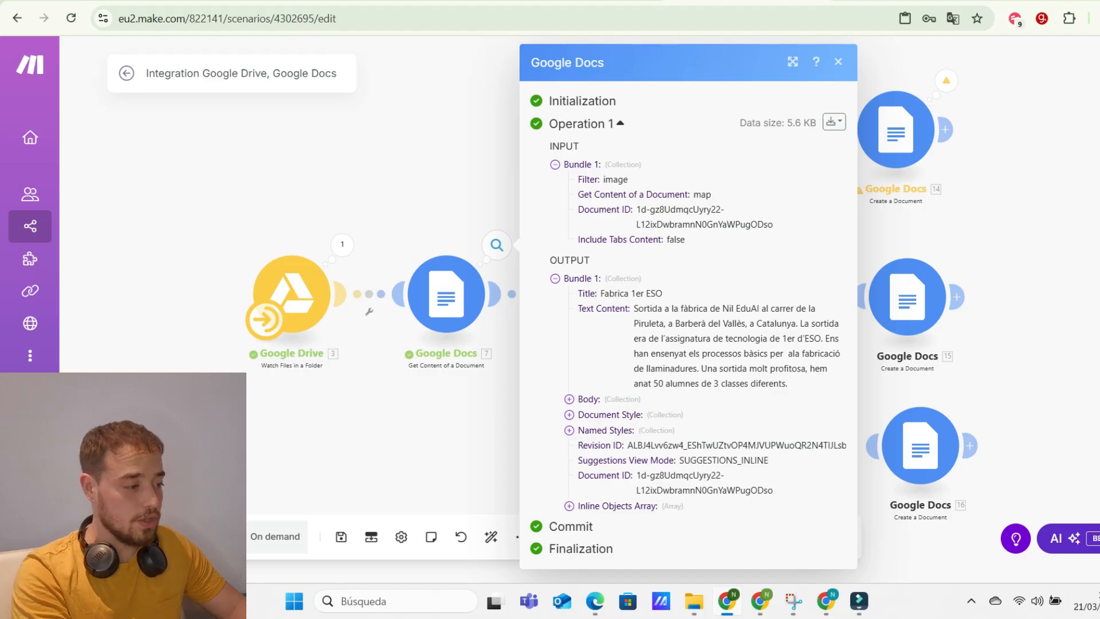
# - Examine the text content and body in the output of the Google Docs content module
pyautogui.moveTo(634, 308); pyautogui.dragTo(641, 400)
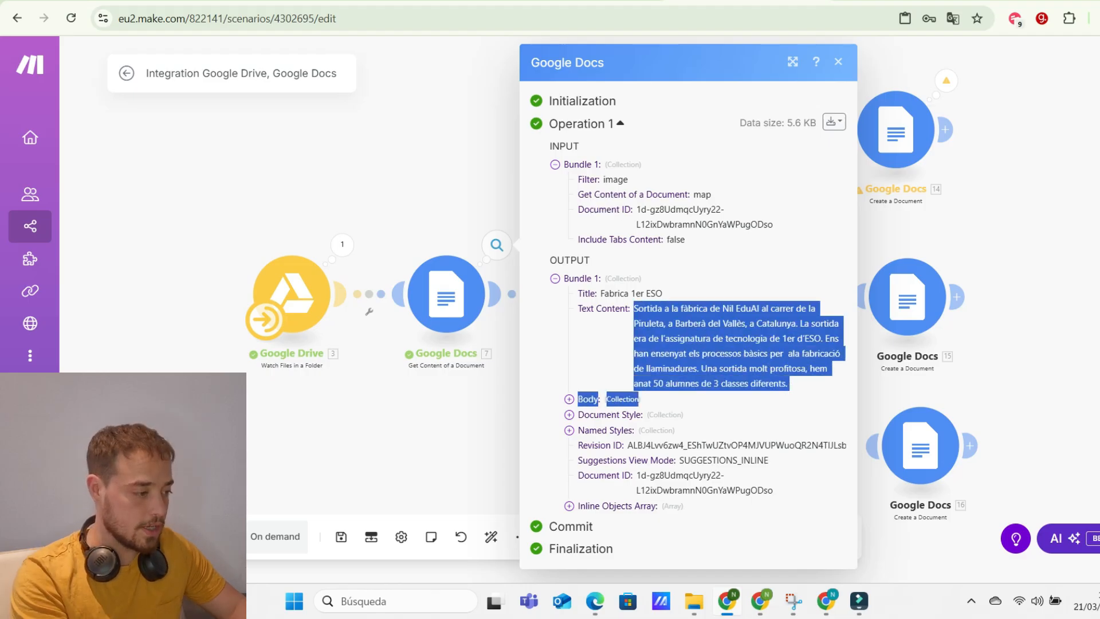
pyautogui.click(641, 399)
pyautogui.click(569, 400)
pyautogui.press('Escape')
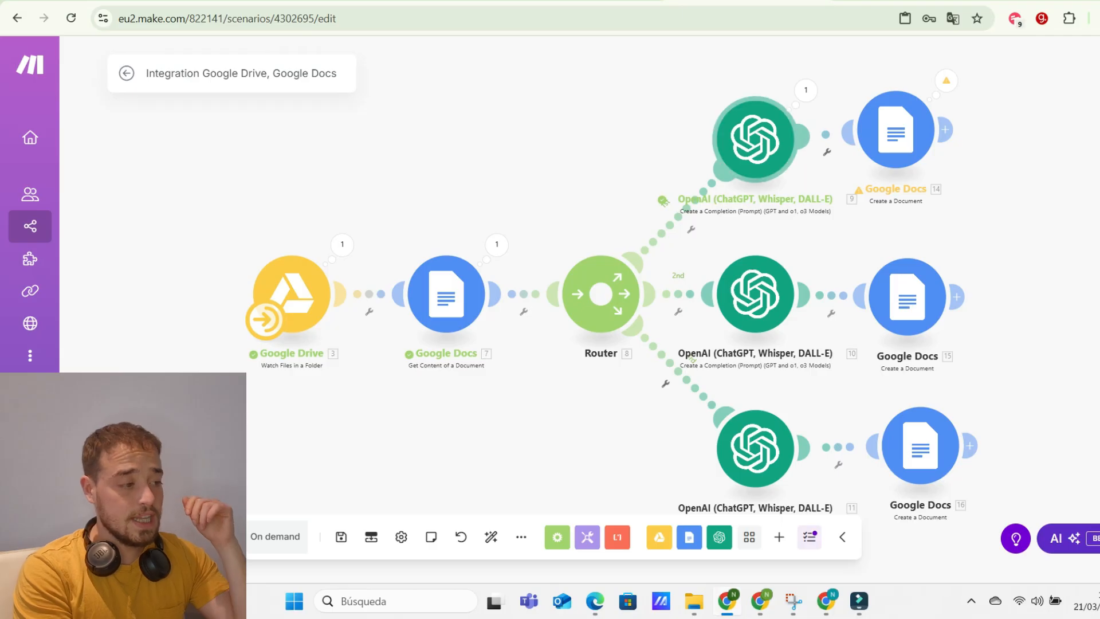
# - Review the connection, message prompt and token settings of the OpenAI module on the router's first route
pyautogui.click(755, 139)
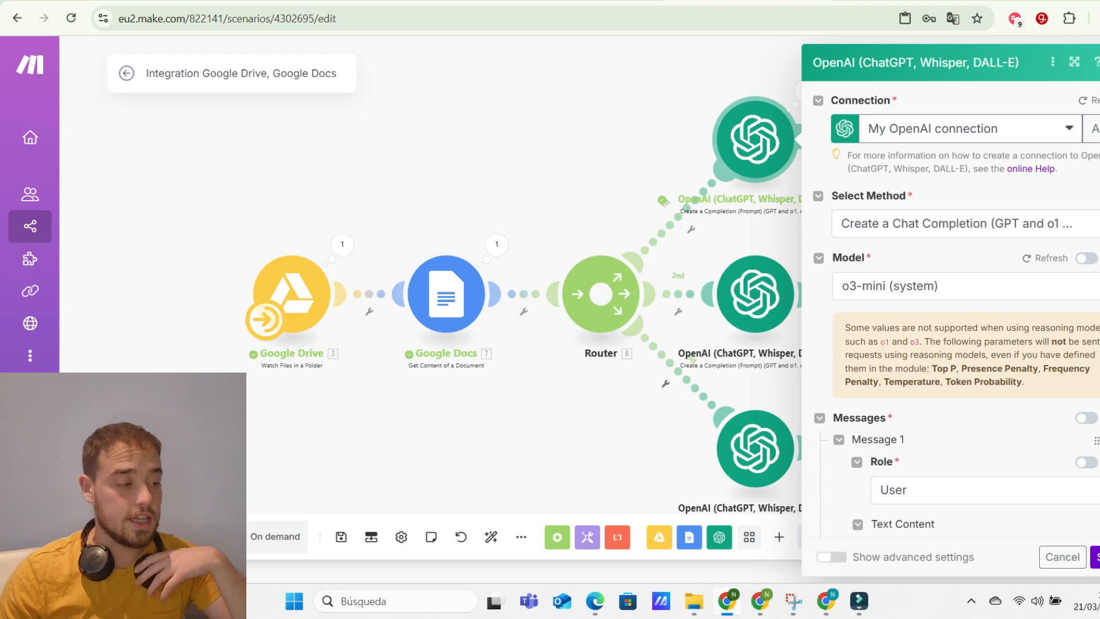
pyautogui.scroll(-3, 820, 287)
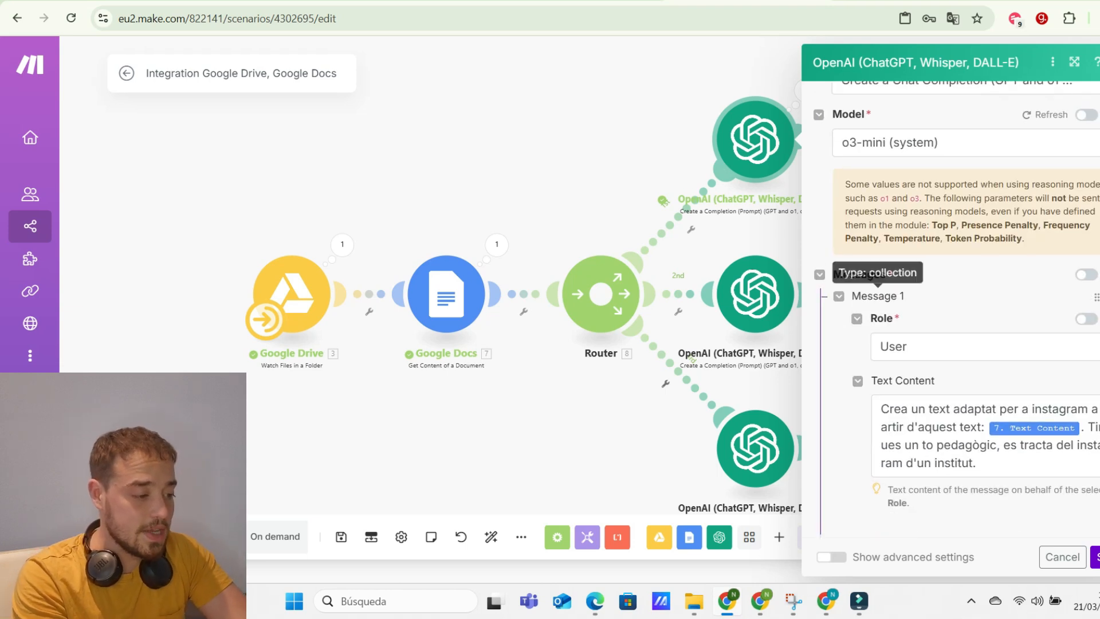
pyautogui.scroll(-1, 820, 287)
pyautogui.scroll(-1, 957, 309)
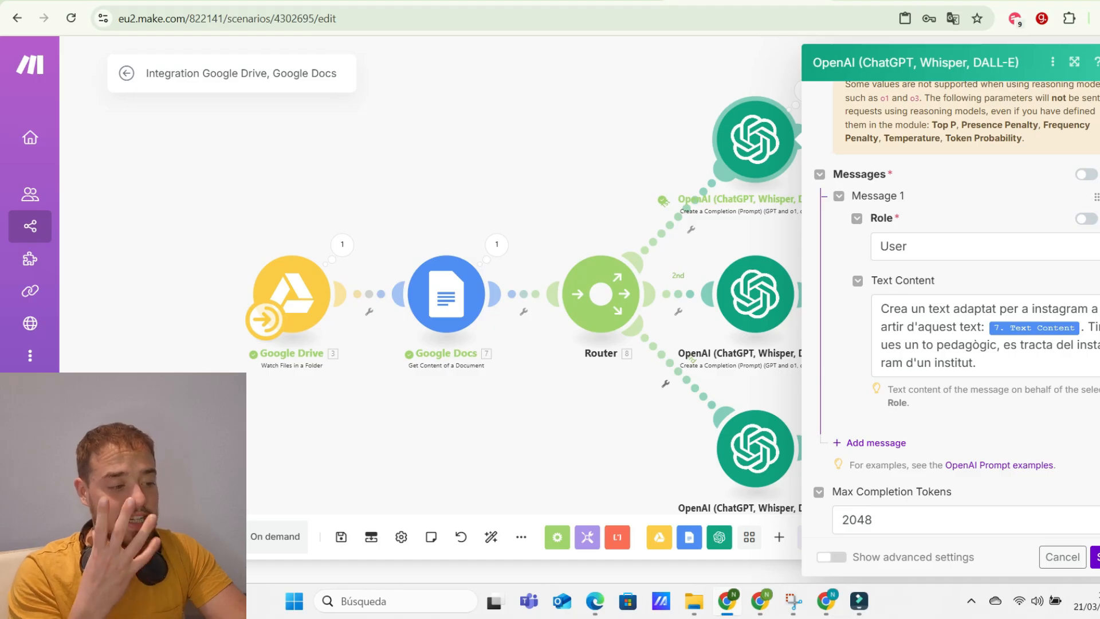
pyautogui.scroll(4, 957, 309)
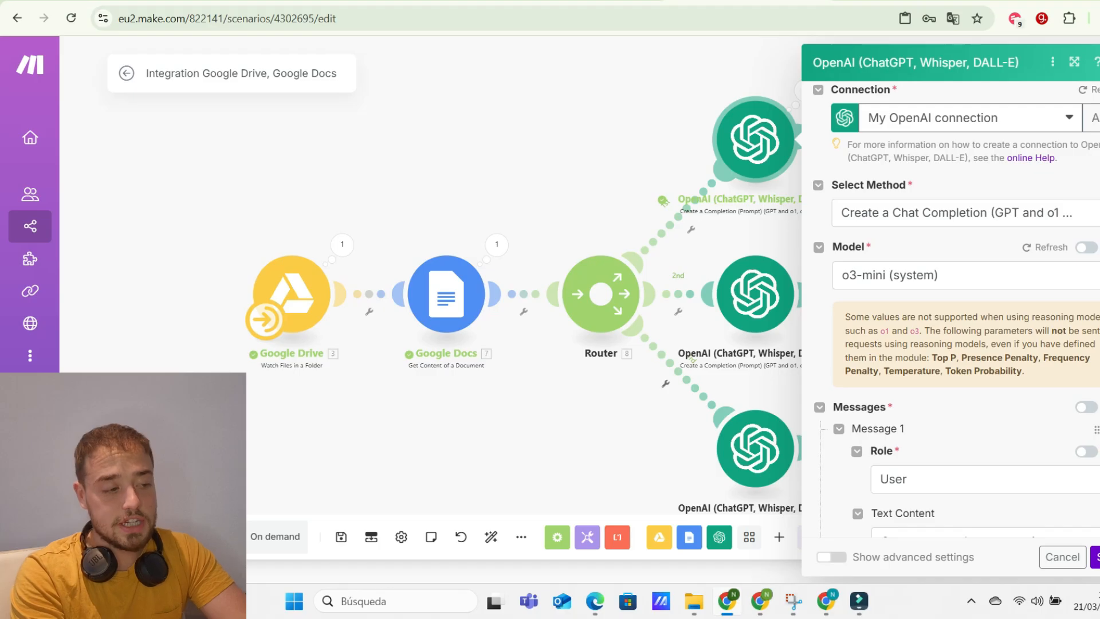
# - Browse the available models for the OpenAI module, from o3 to GPT-4o, and keep o3-mini (system)
pyautogui.click(962, 275)
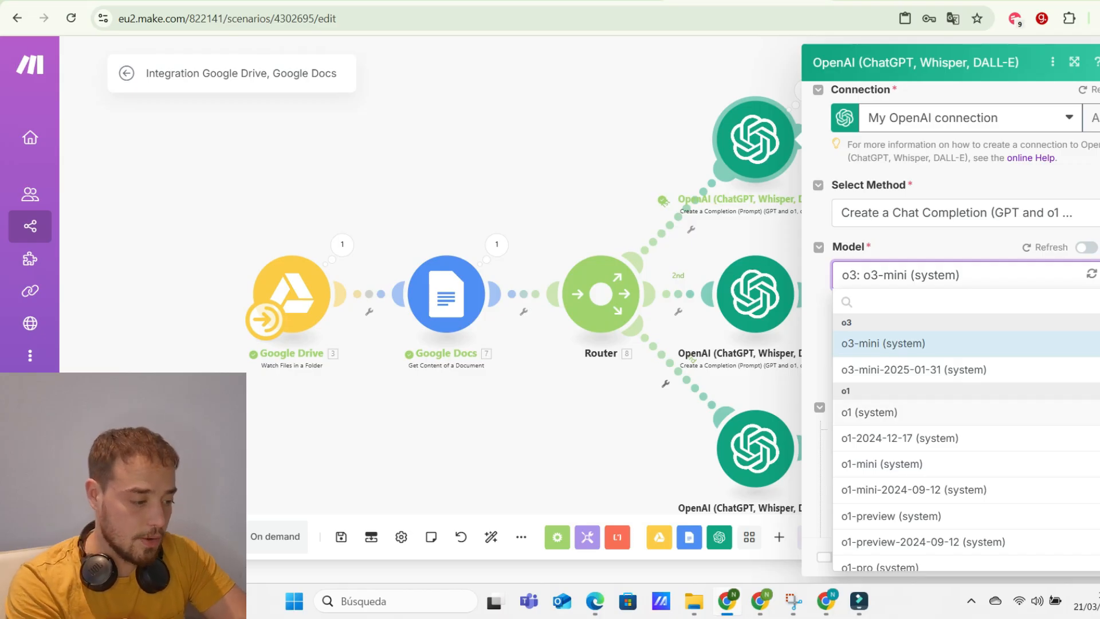
pyautogui.scroll(-4, 967, 436)
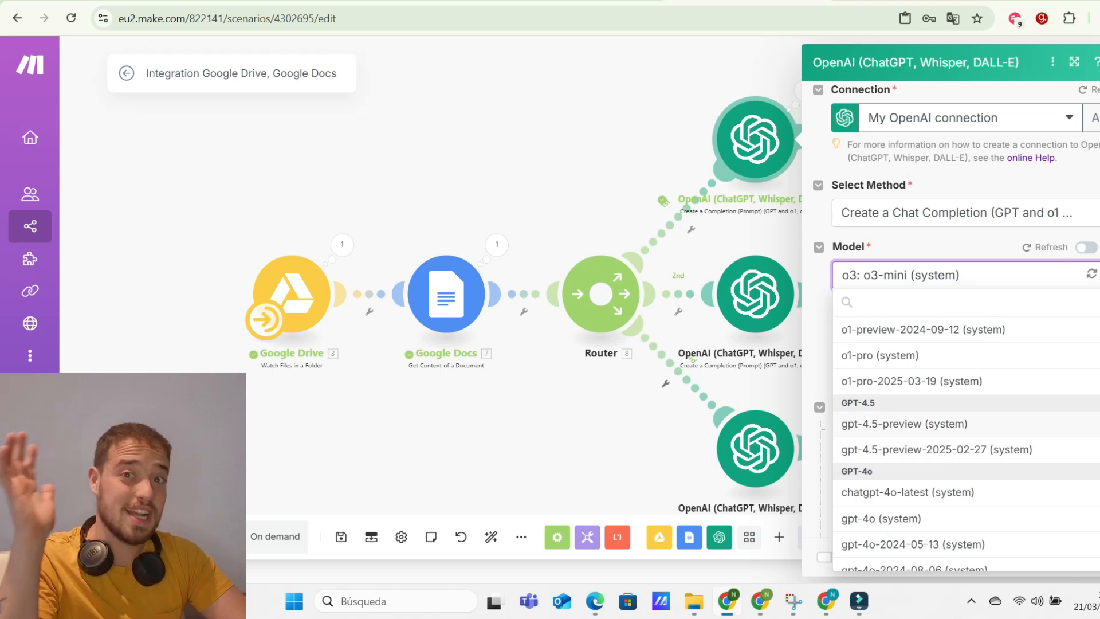
pyautogui.scroll(4, 966, 447)
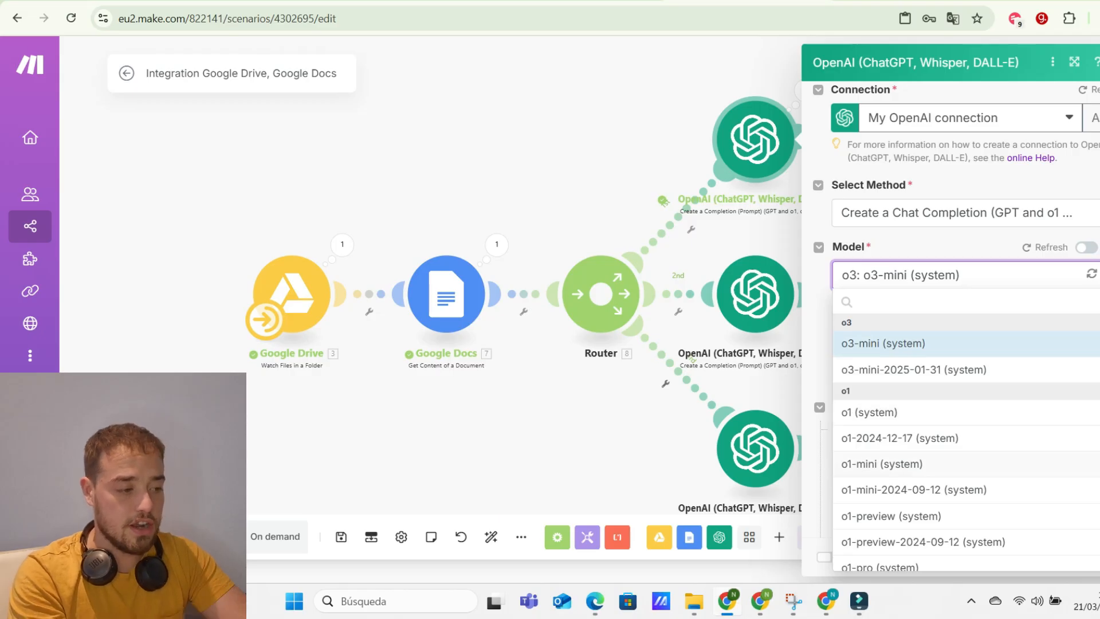
pyautogui.scroll(-5, 966, 442)
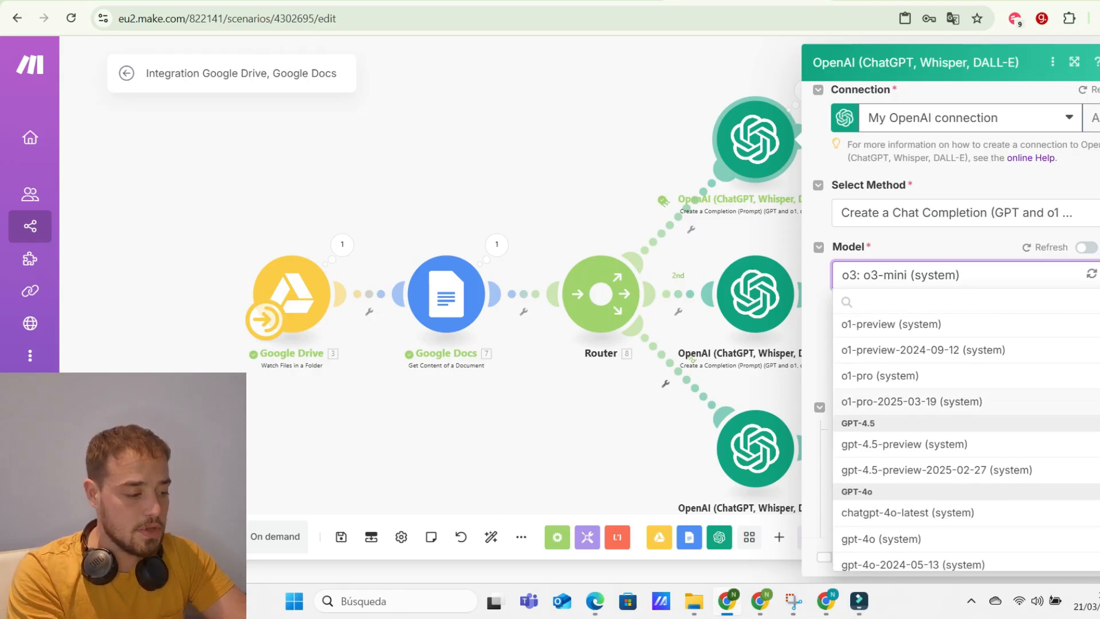
pyautogui.scroll(-2, 966, 441)
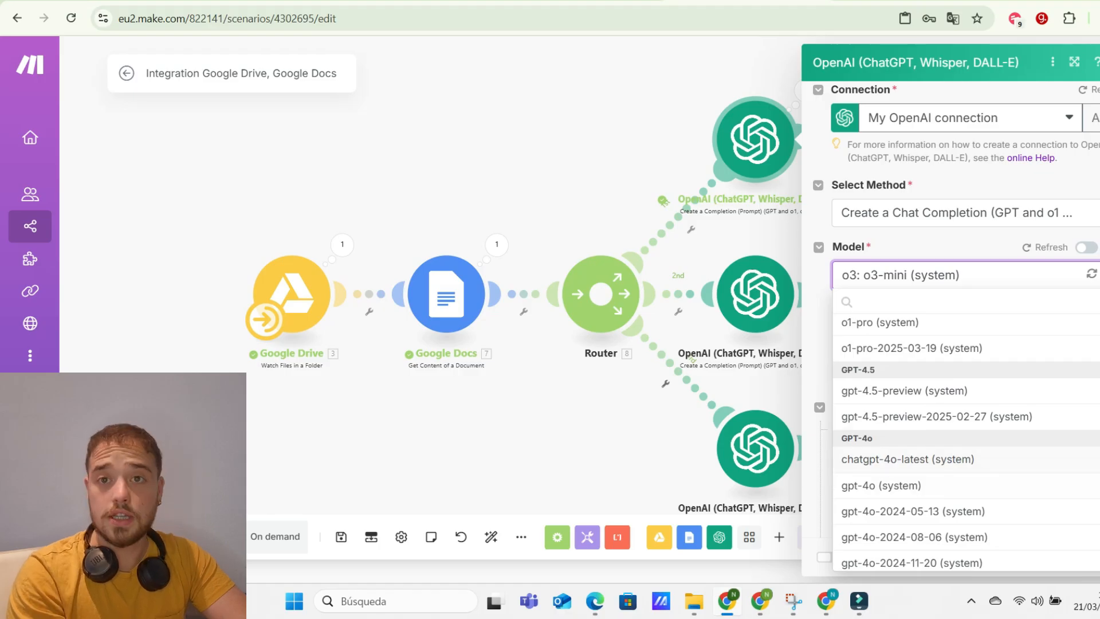
pyautogui.press('Escape')
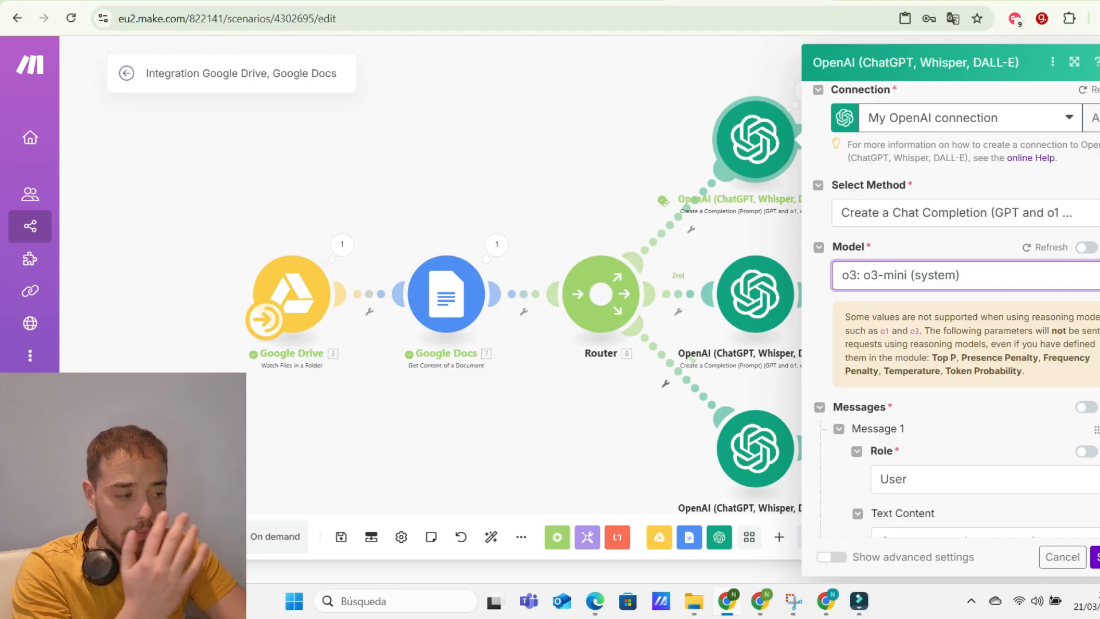
# - Keep User as the role of Message 1, check the Instagram prompt with its mapped Text Content, and save the OpenAI module
pyautogui.scroll(-3, 849, 287)
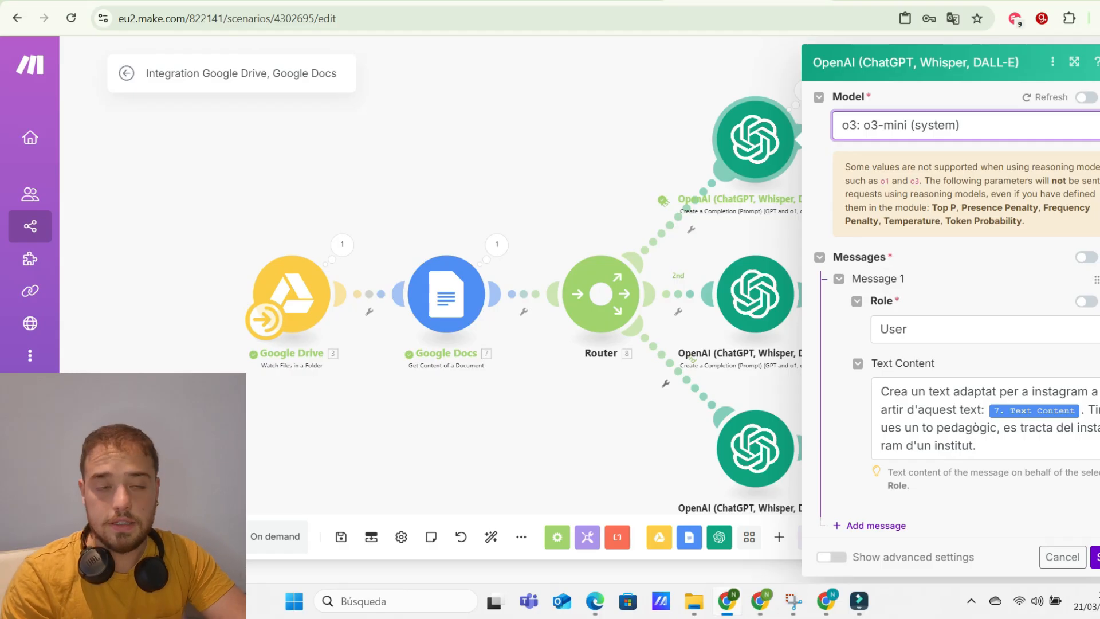
pyautogui.click(986, 329)
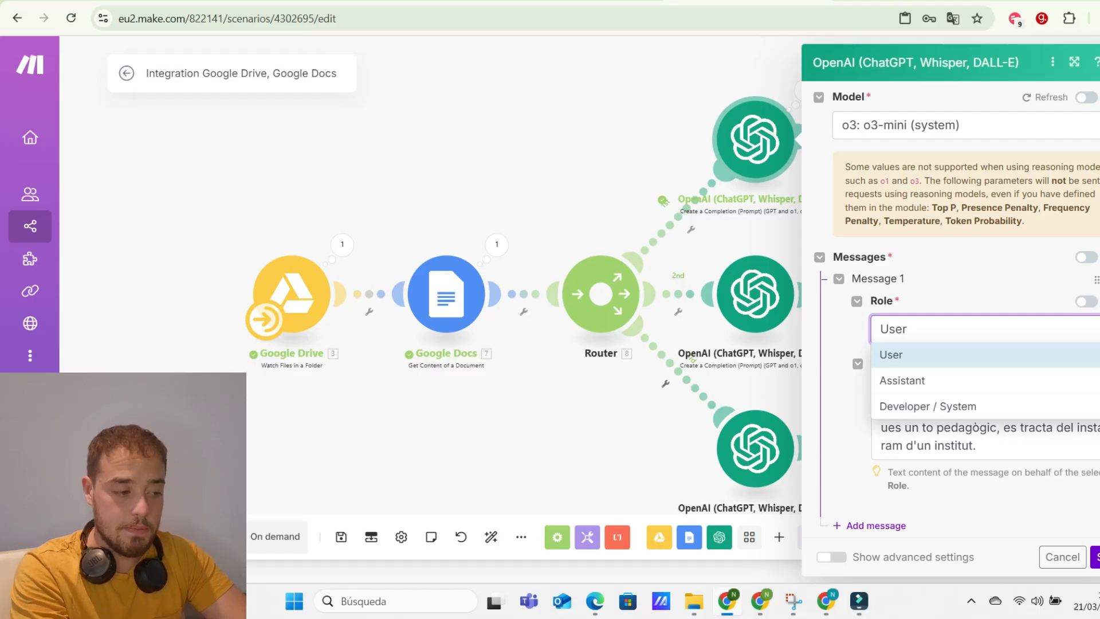
pyautogui.click(985, 355)
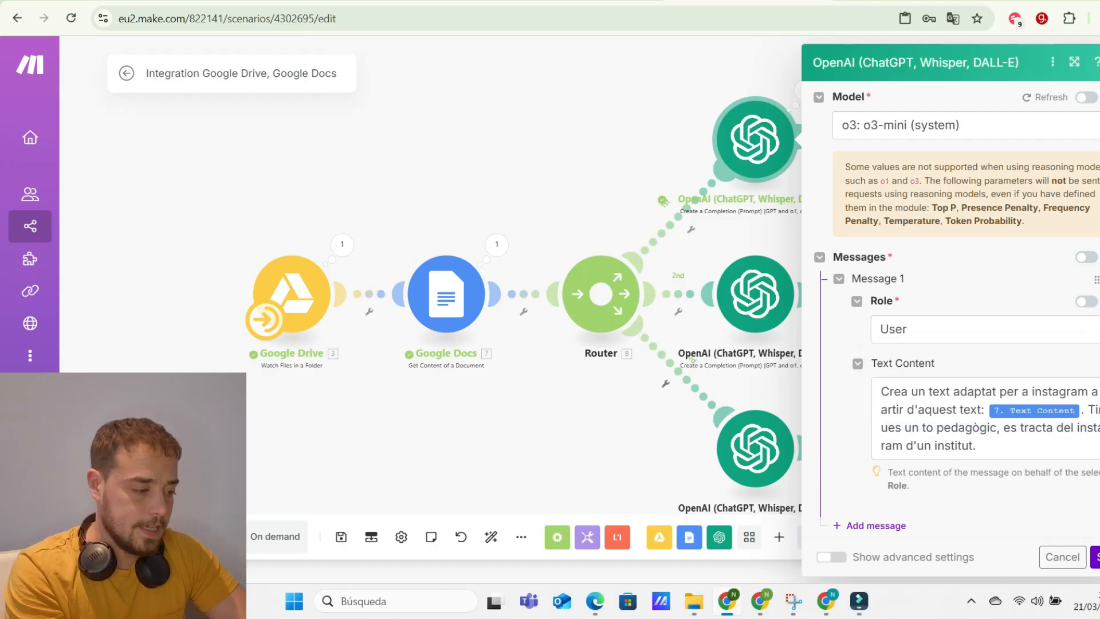
pyautogui.scroll(-1, 951, 343)
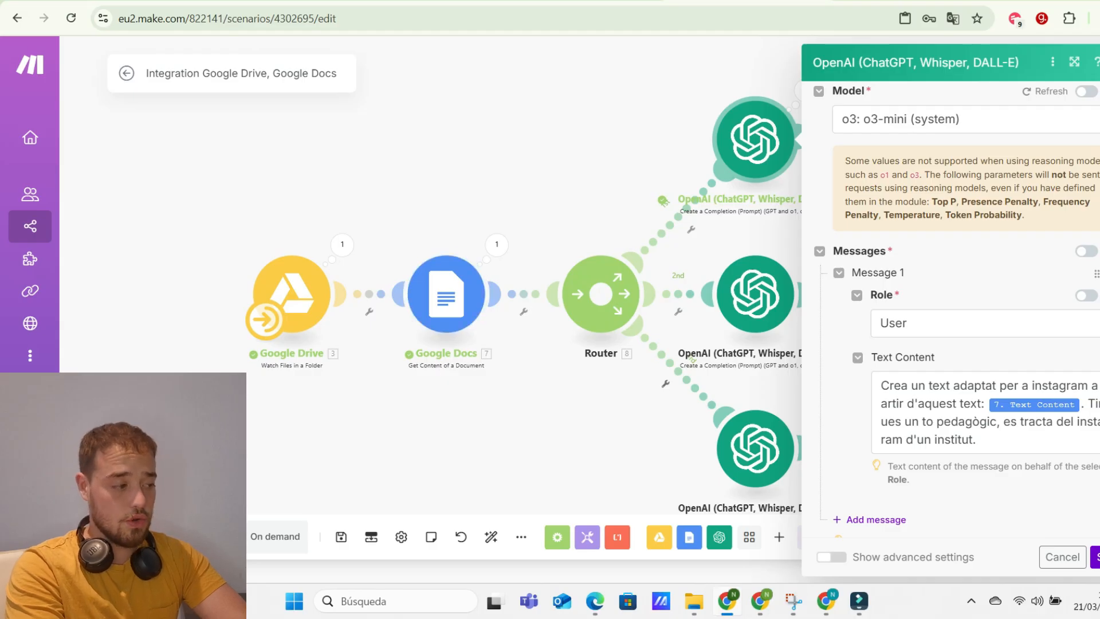
pyautogui.click(987, 423)
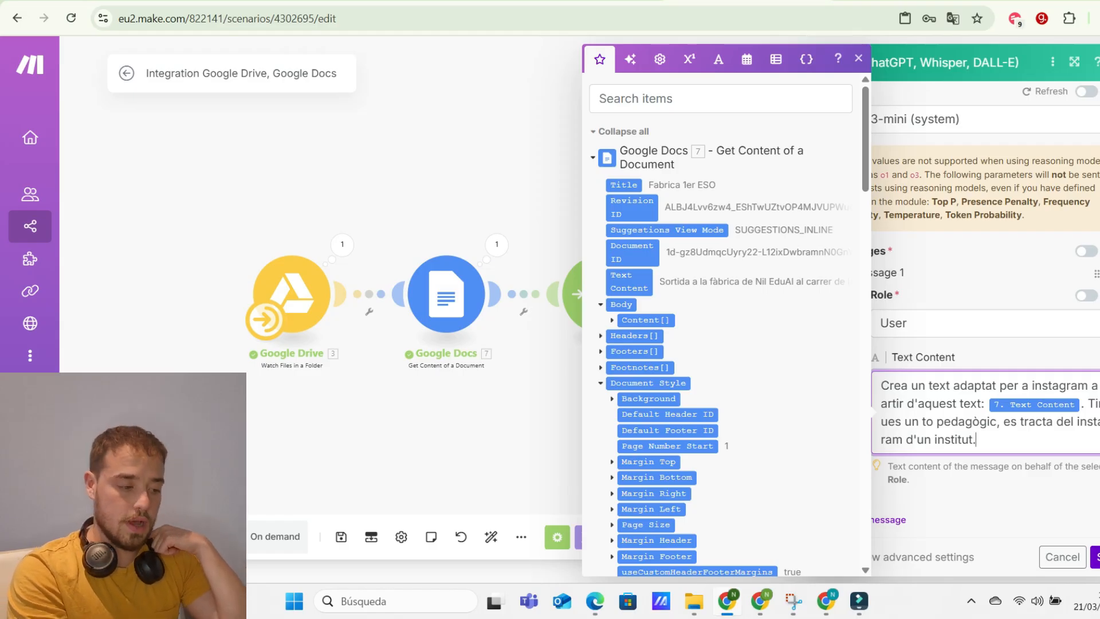
pyautogui.click(1096, 557)
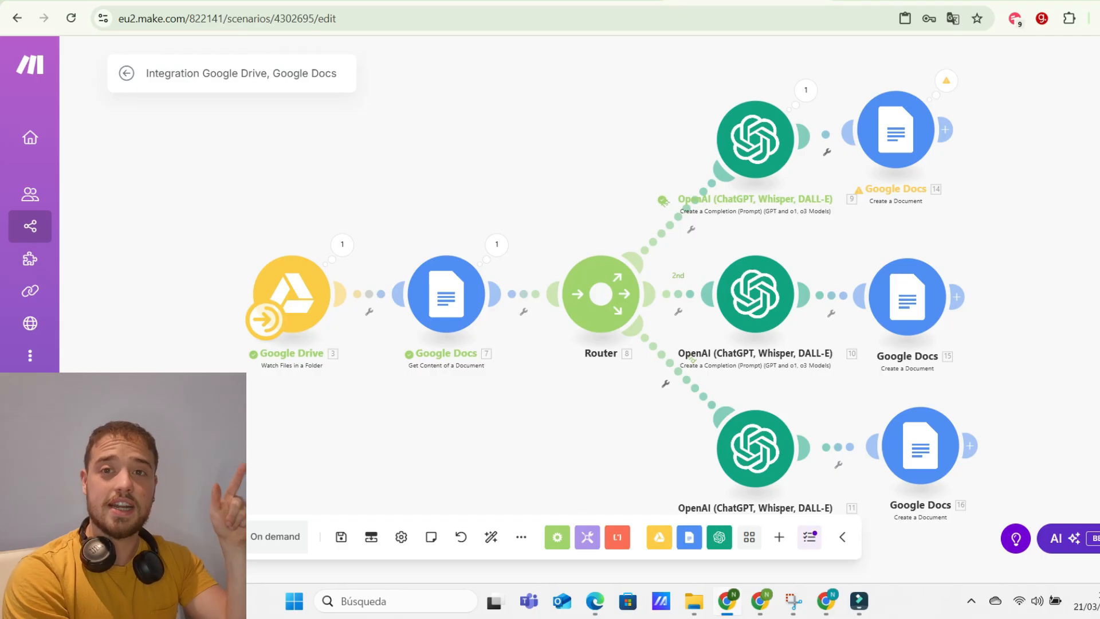
# - Inspect the execution results of the first route's OpenAI module and of the Google Drive watch module
pyautogui.click(806, 90)
pyautogui.scroll(-5, 954, 327)
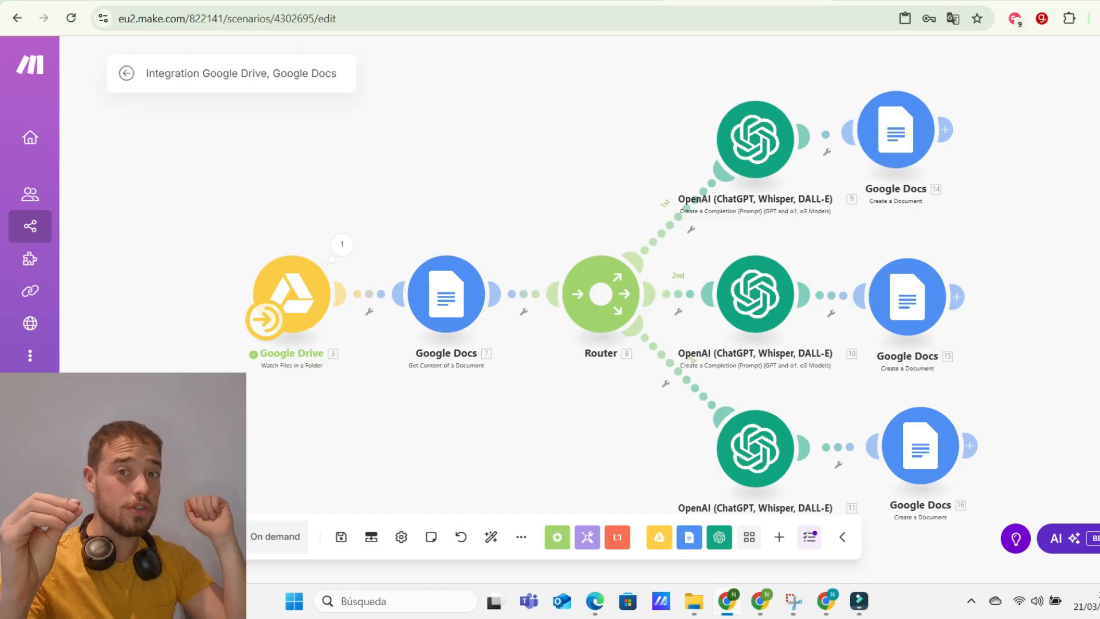
pyautogui.click(342, 245)
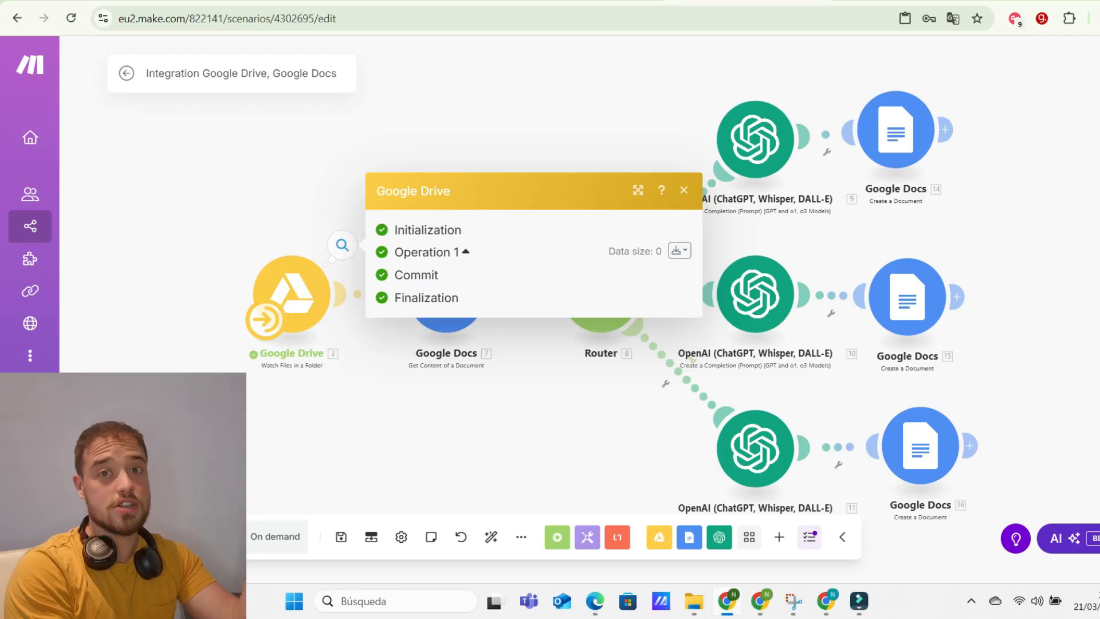
pyautogui.click(683, 190)
# - Switch to Google Drive and make a copy of the Fabrica 4er ESO document in the DESCRIPCIONS folder
pyautogui.click(761, 601)
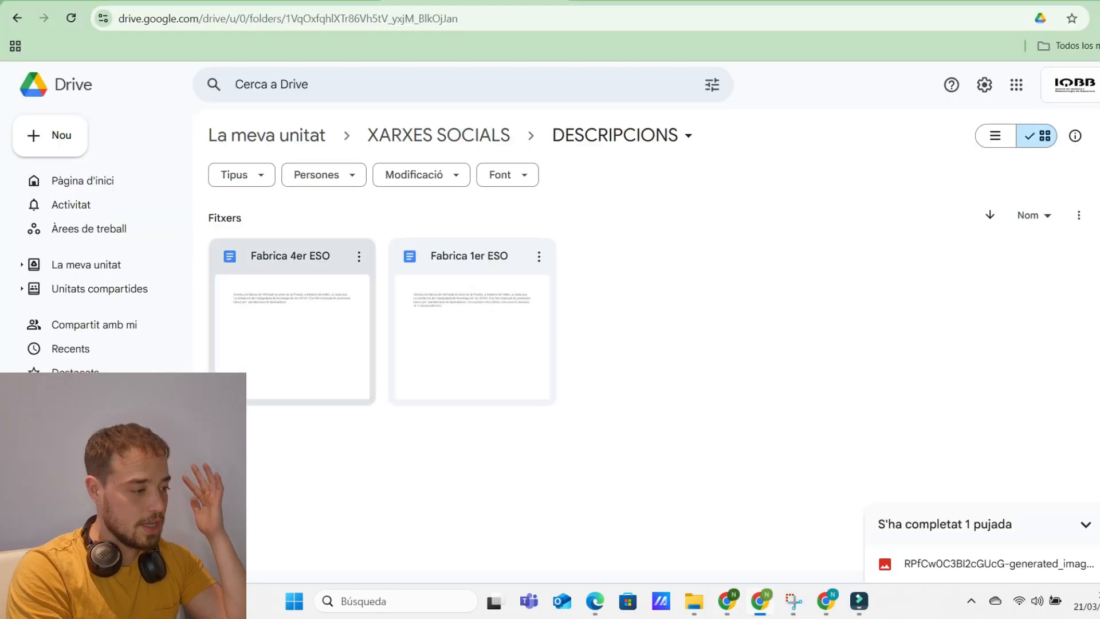
pyautogui.doubleClick(471, 338)
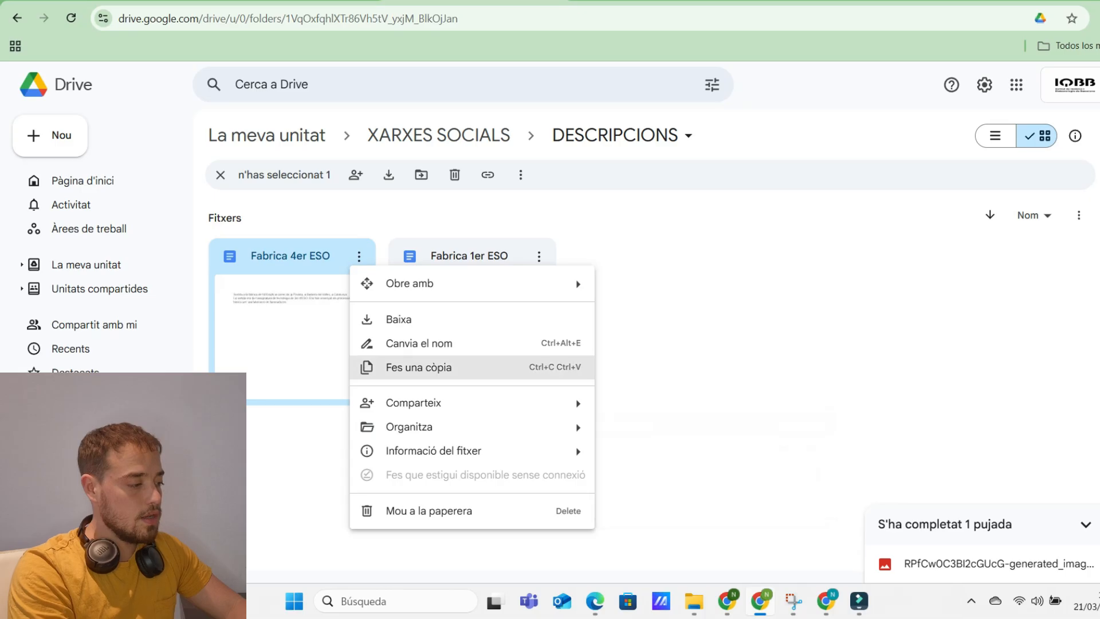
pyautogui.click(419, 368)
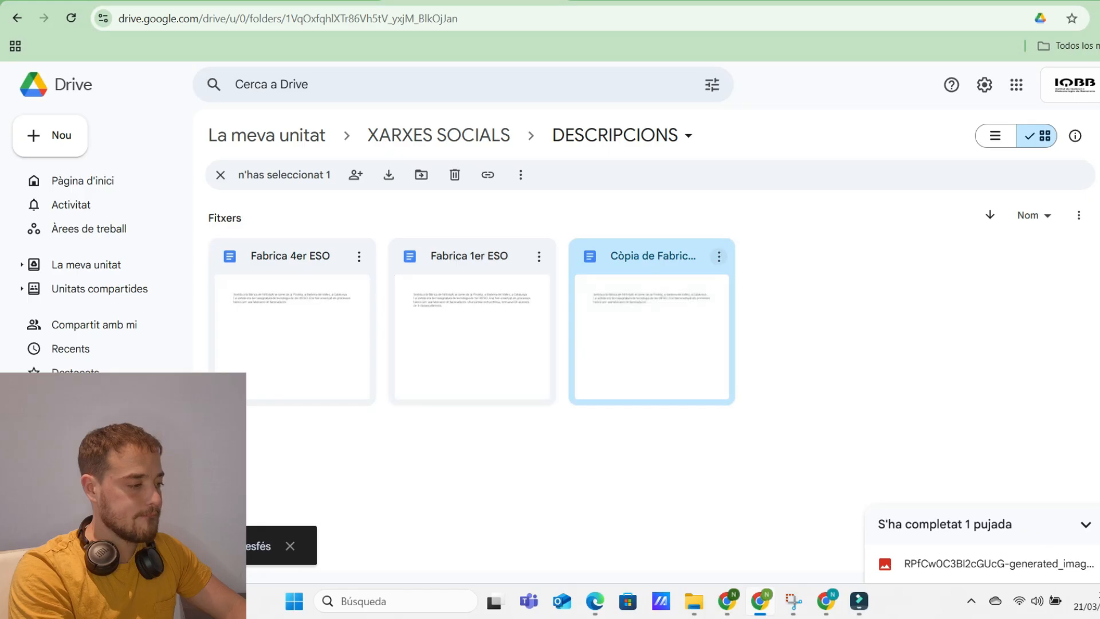
# - Open the copied document, and copy the sentence "Ens han regalat tres piruletes i uns mitjons de colors." from Fabrica 1er ESO
pyautogui.click(719, 256)
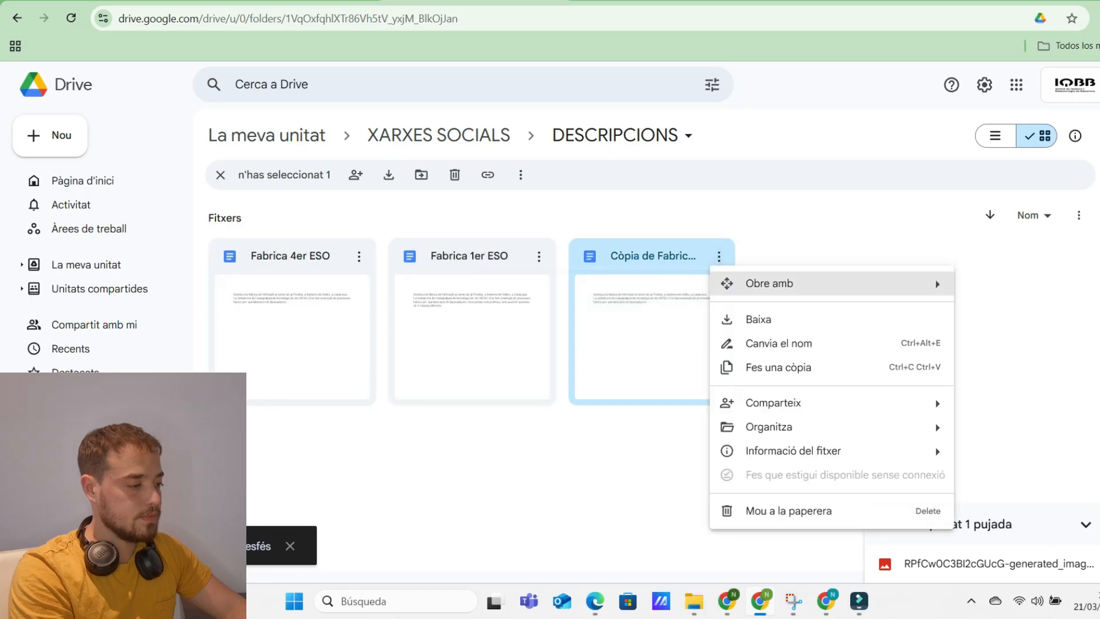
pyautogui.doubleClick(642, 344)
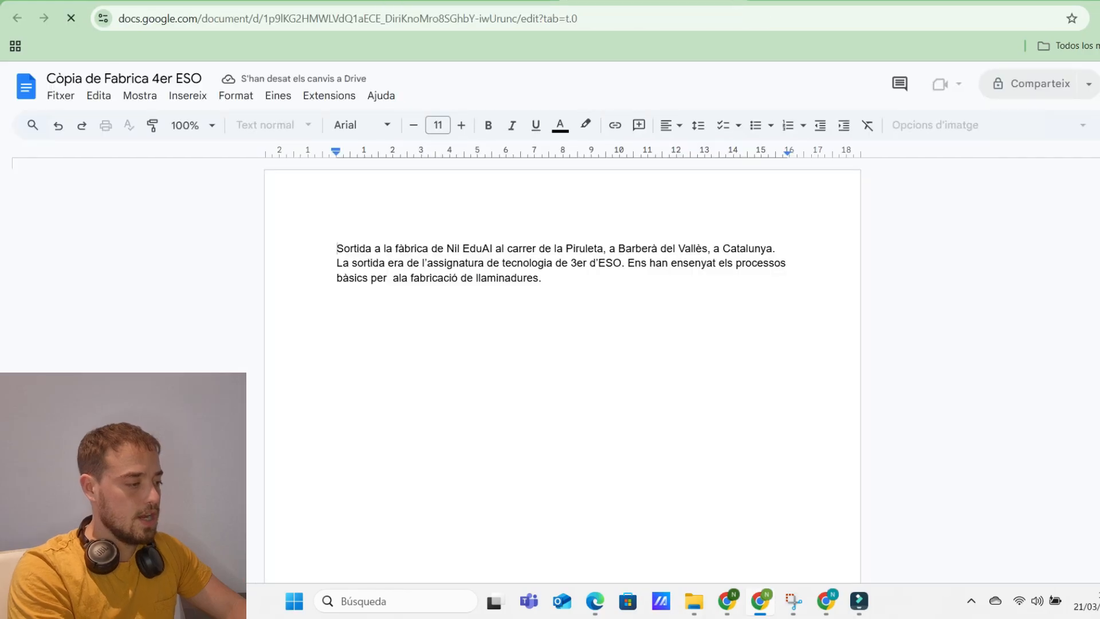
pyautogui.click(475, 2)
pyautogui.click(621, 1)
pyautogui.click(544, 278)
pyautogui.click(475, 1)
pyautogui.doubleClick(472, 322)
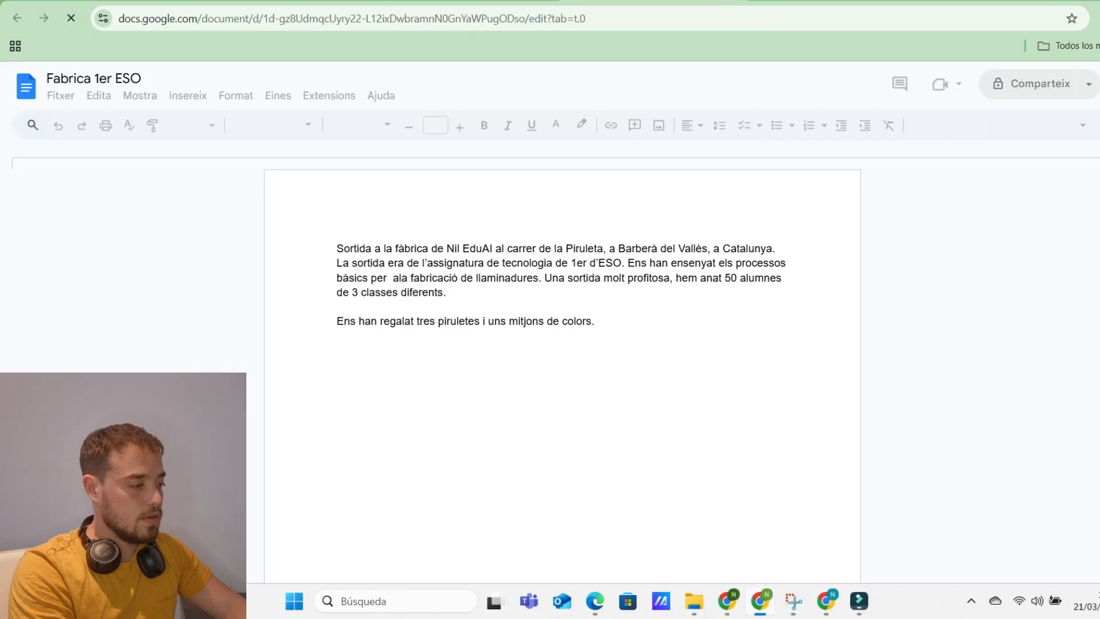
pyautogui.tripleClick(472, 322)
pyautogui.hotkey('ctrl', 'c')
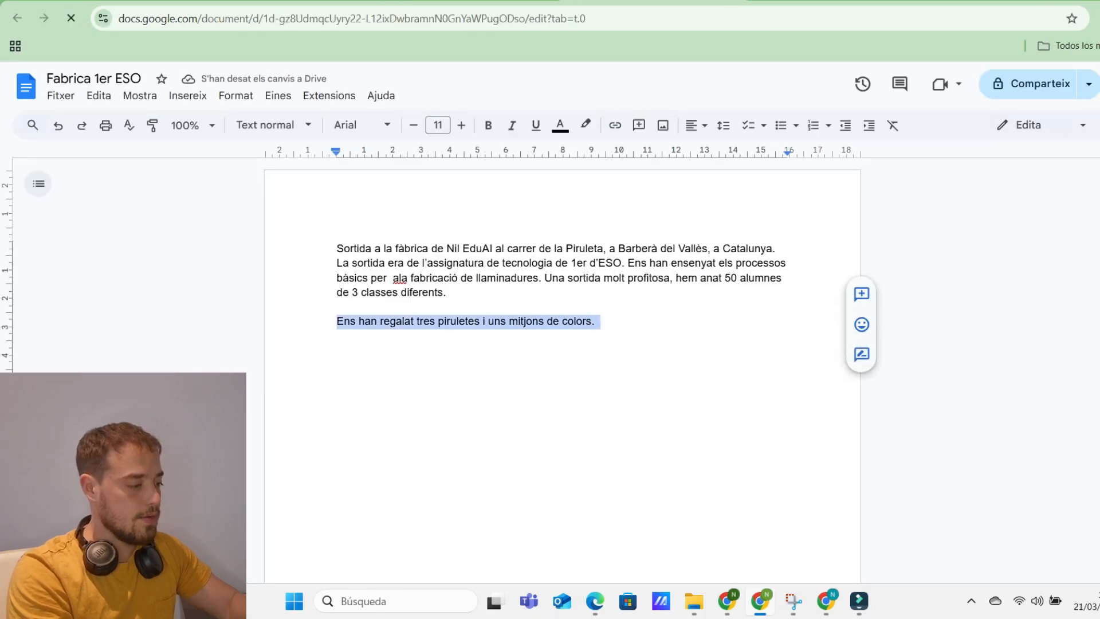
# - Paste the copied sentence on a new line below the text of the Còpia de Fabrica 4er ESO document
pyautogui.click(831, 2)
pyautogui.press('Return')
pyautogui.hotkey('ctrl', 'v')
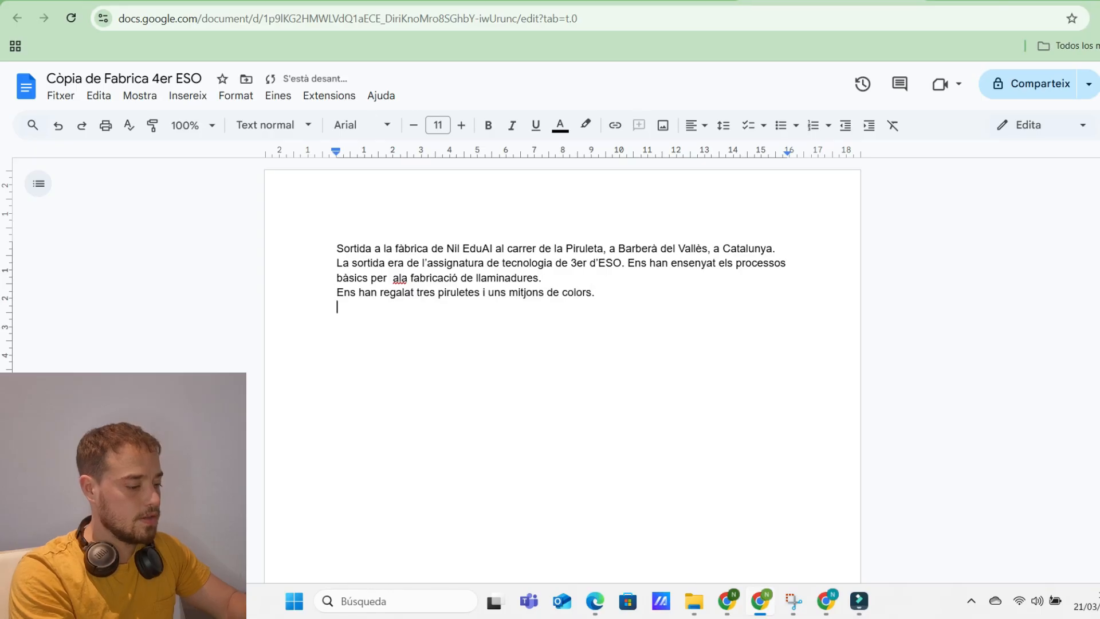
pyautogui.click(654, 1)
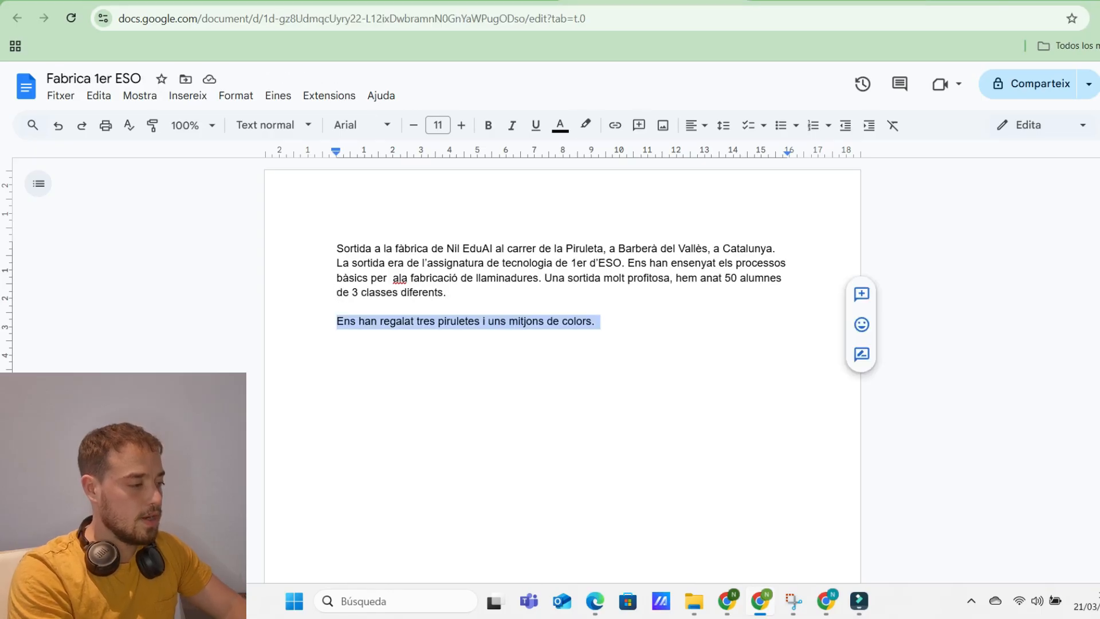
pyautogui.click(831, 1)
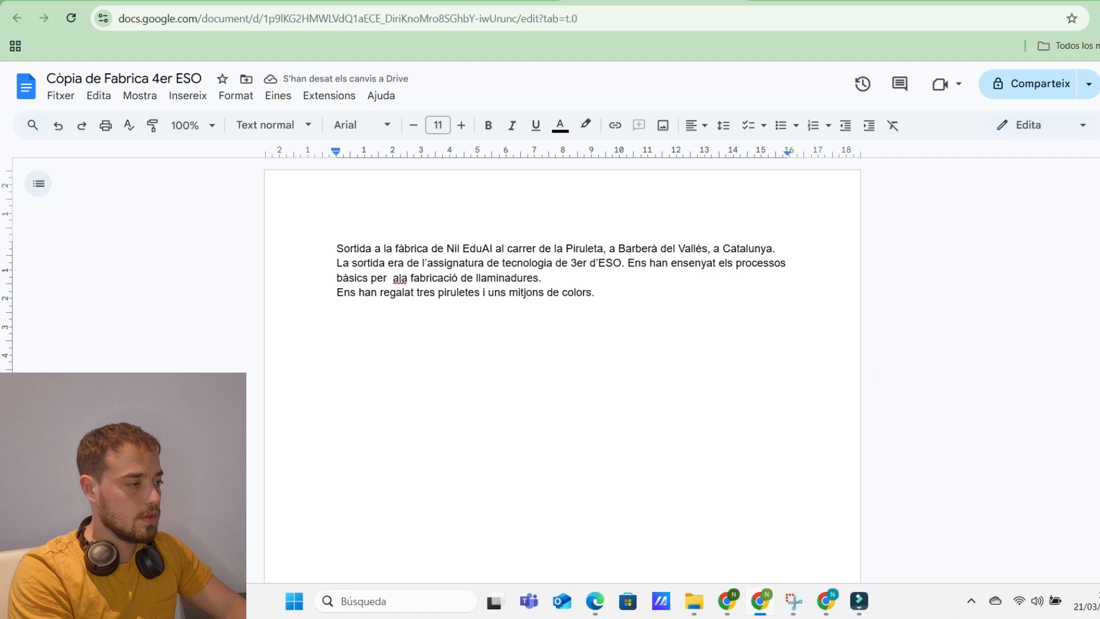
# - Rename the copied document in the DESCRIPCIONS folder as Fabrica 4er ESO Llaminadures
pyautogui.click(475, 1)
pyautogui.click(719, 256)
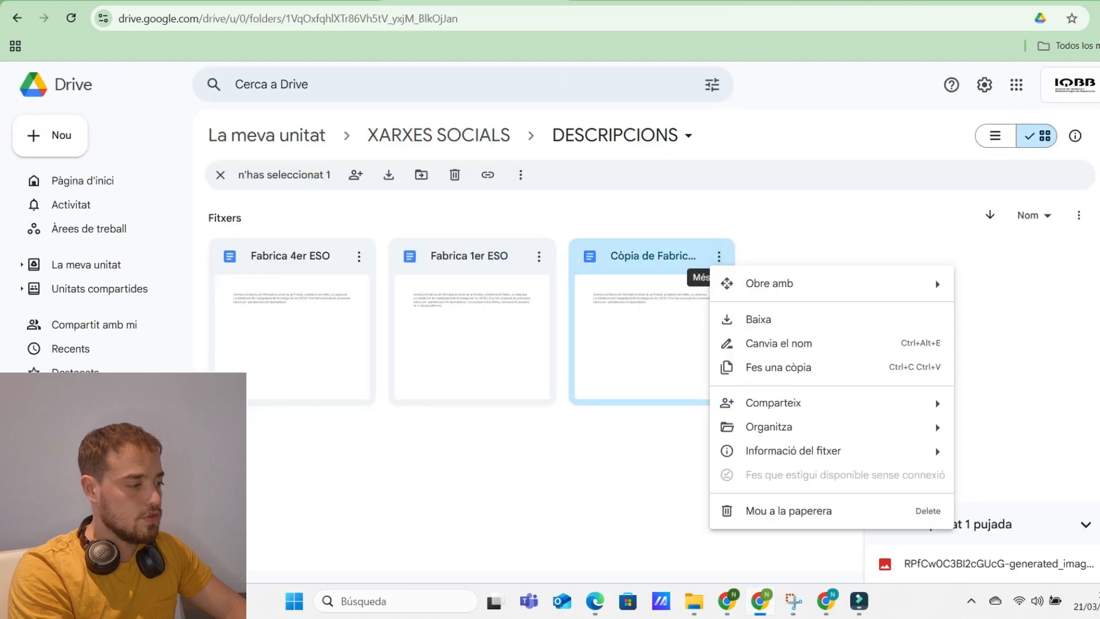
pyautogui.press('Escape')
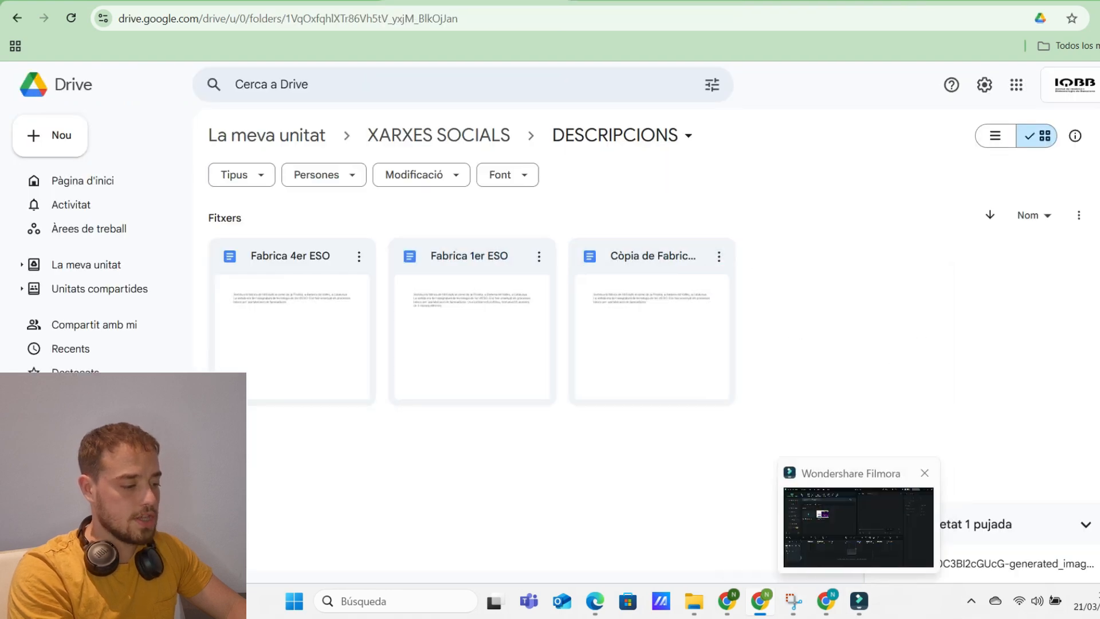
pyautogui.click(719, 256)
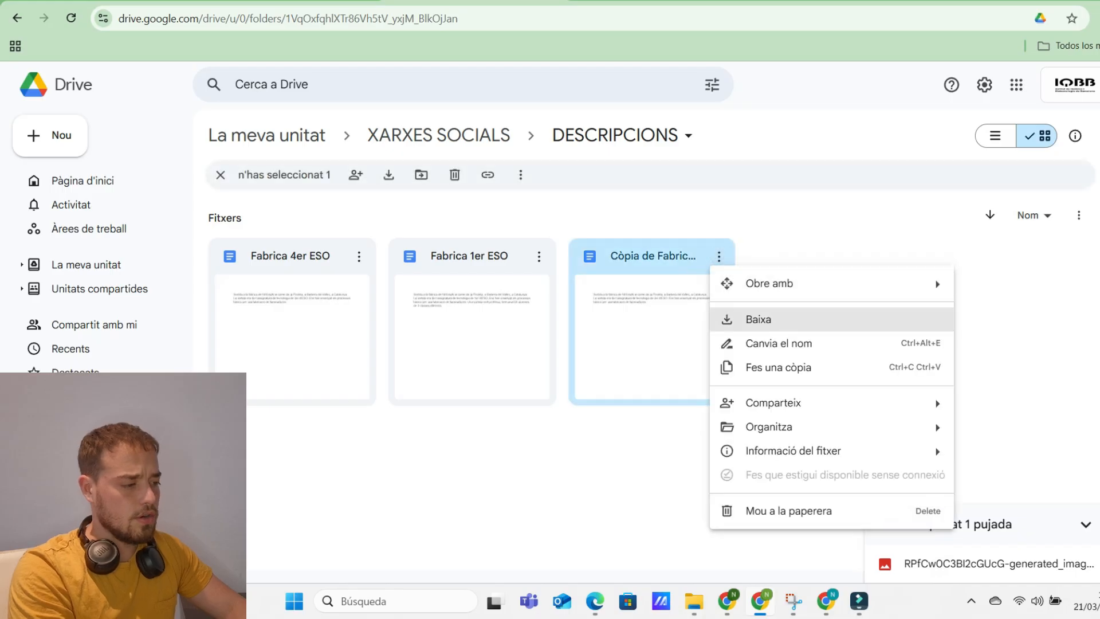
pyautogui.click(768, 343)
pyautogui.press('Home')
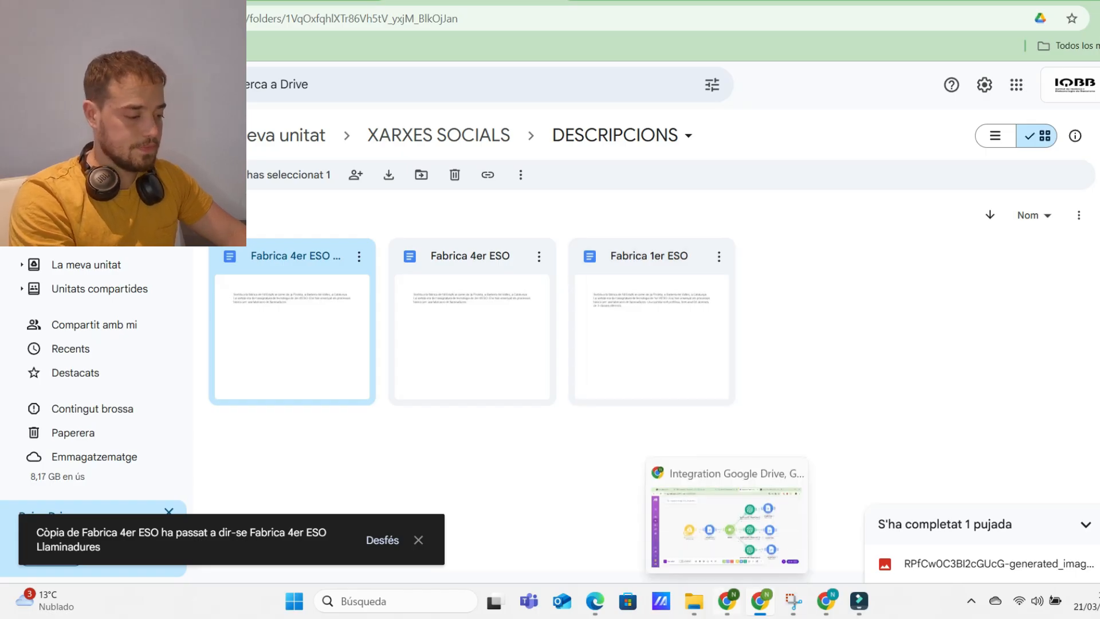
# - Return to the Make scenario, run it once, and inspect the result of the first route's Google Docs module
pyautogui.click(727, 600)
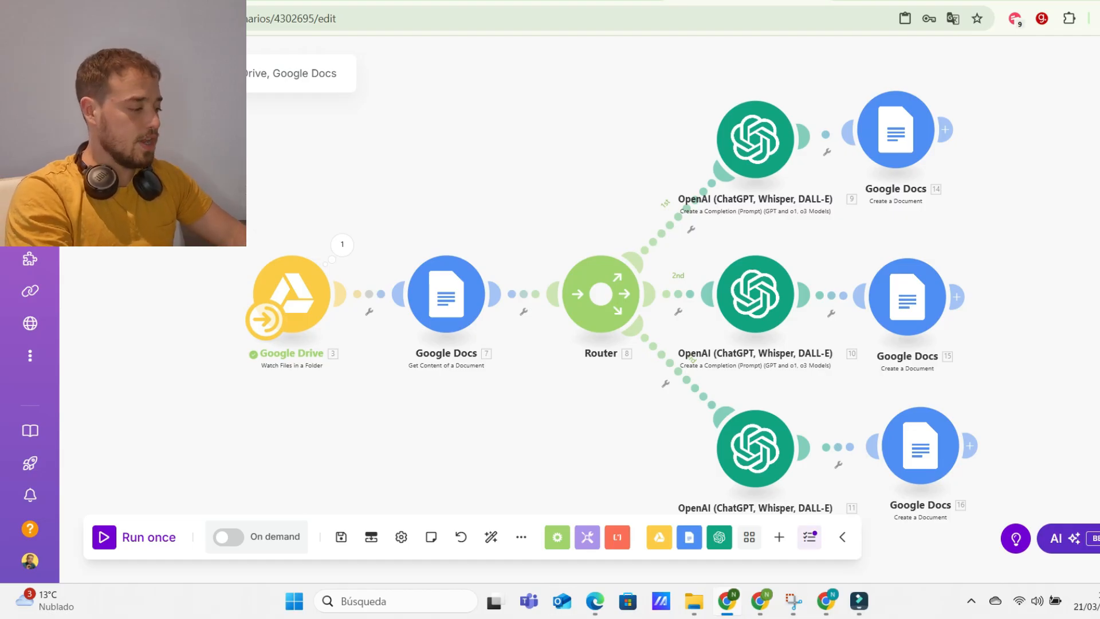
pyautogui.click(134, 538)
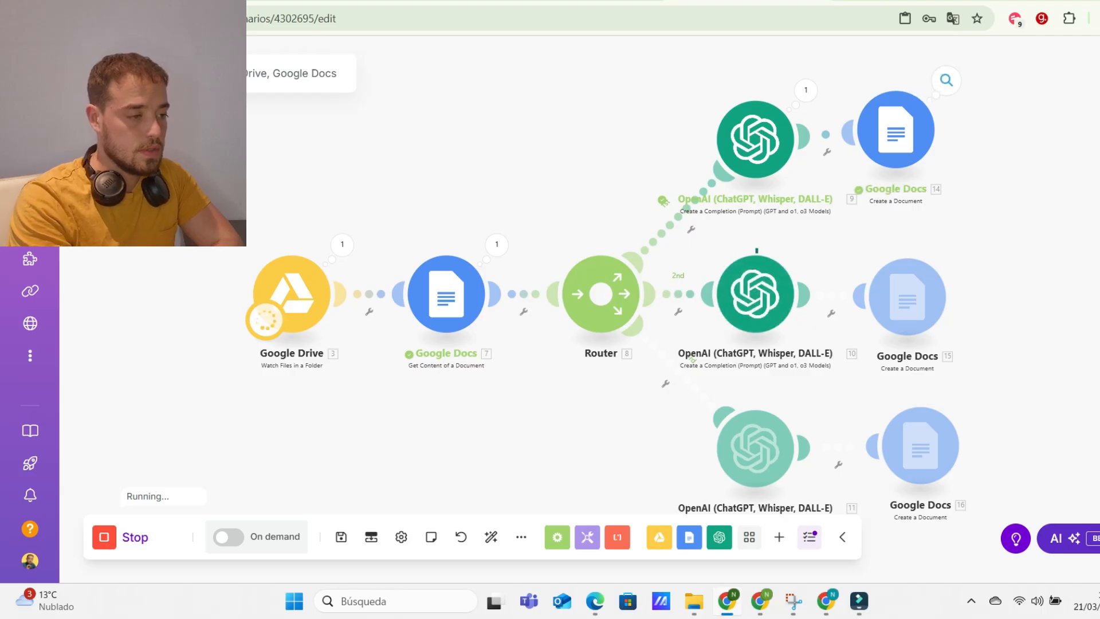
pyautogui.click(946, 80)
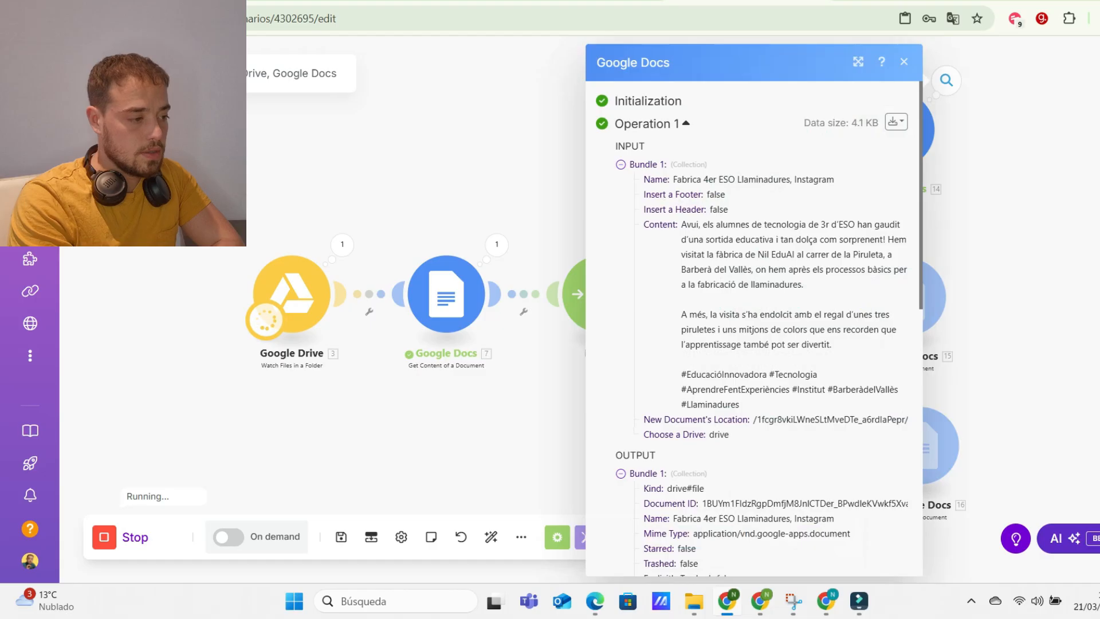
pyautogui.click(904, 61)
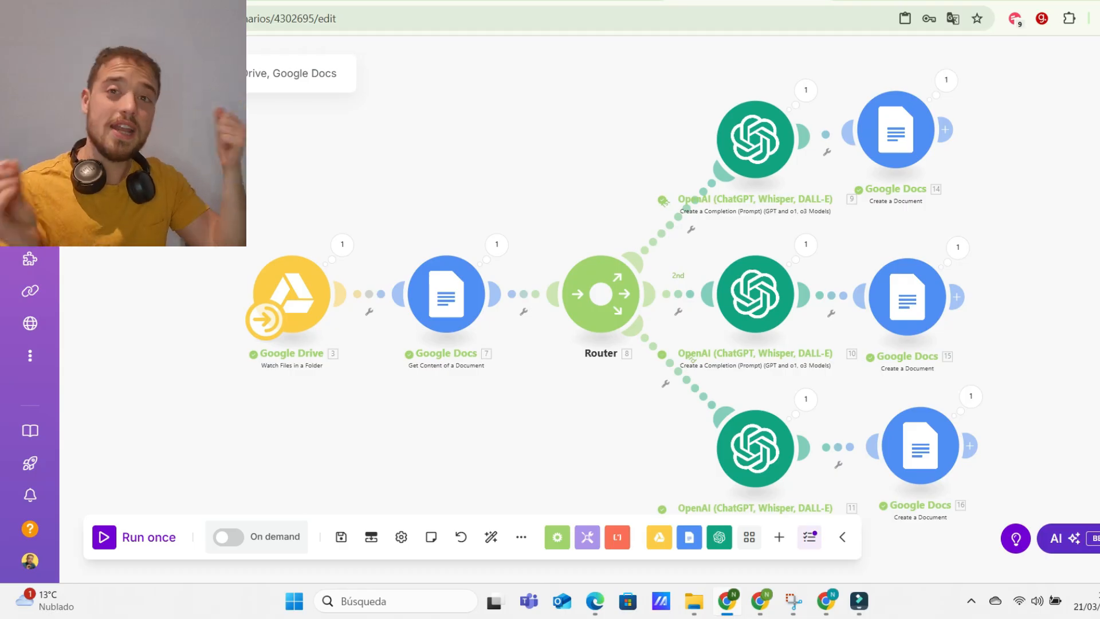
# - Review the name, content and location settings of the first route's Google Docs module, and switch back to Google Drive
pyautogui.click(896, 130)
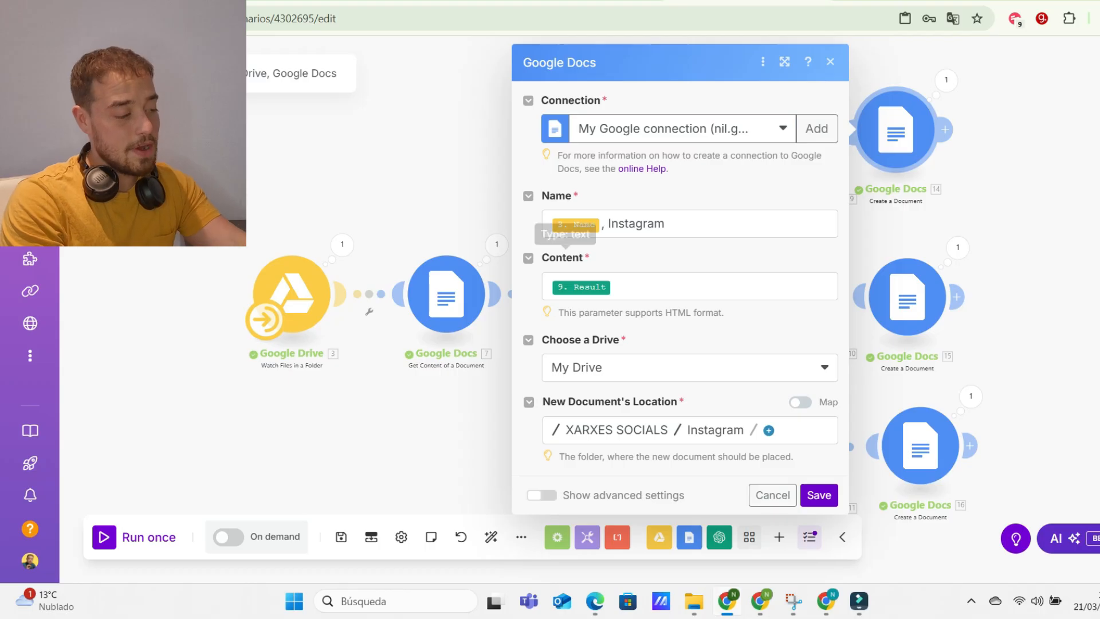
pyautogui.click(683, 224)
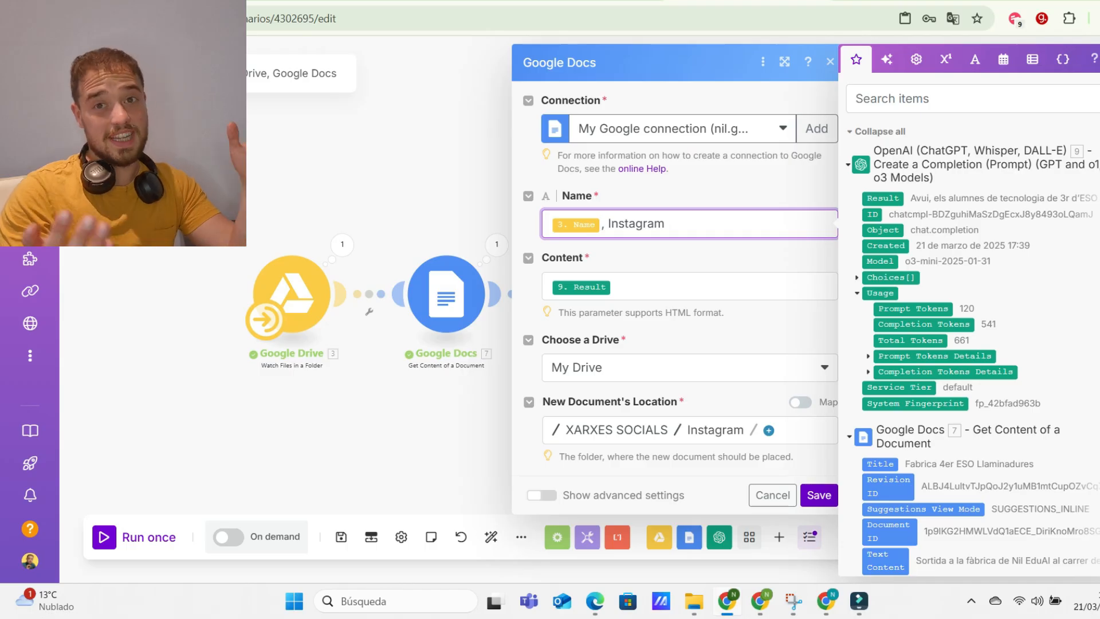
pyautogui.click(761, 601)
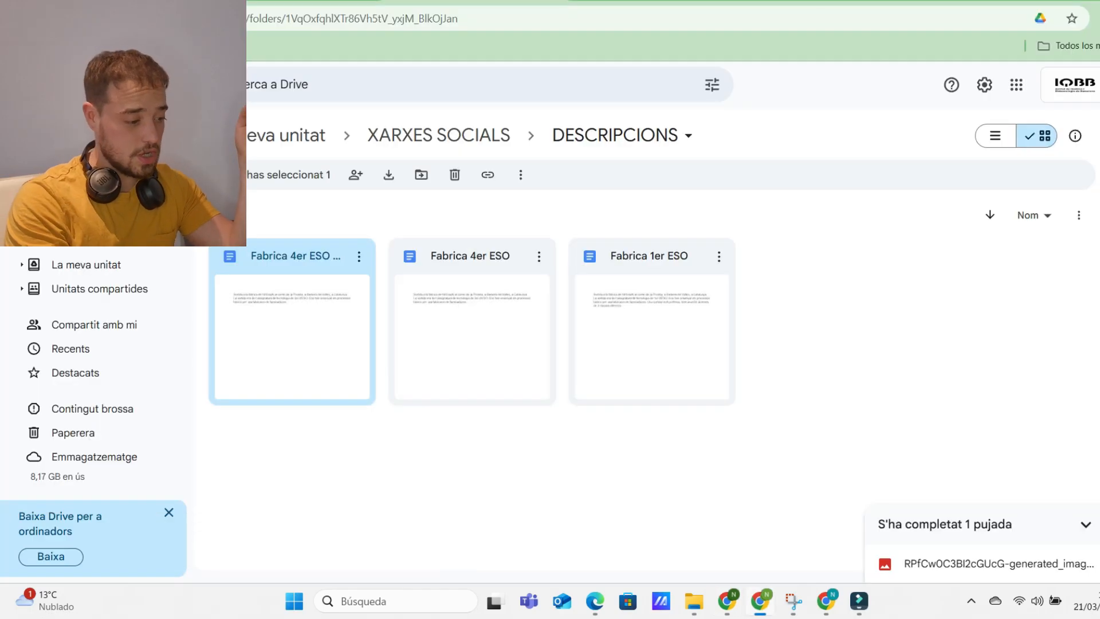
# - Check the Fabrica 4er ESO Llaminadures document's name against the name and content mapping of the first route's Google Docs module, keeping both unchanged
pyautogui.rightClick(292, 253)
pyautogui.click(367, 330)
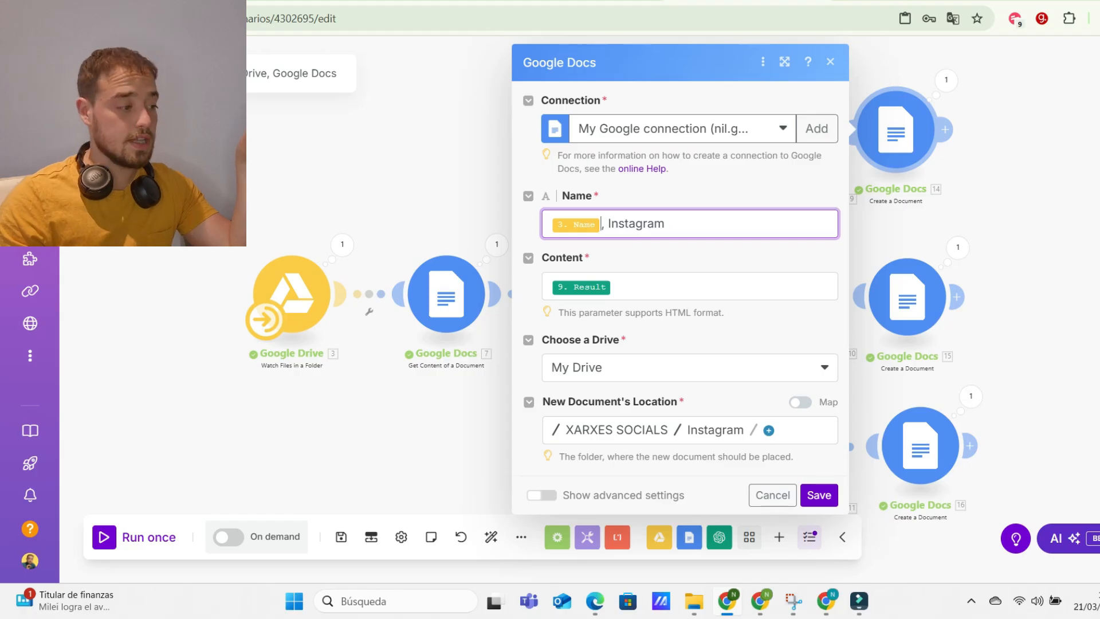
pyautogui.click(659, 287)
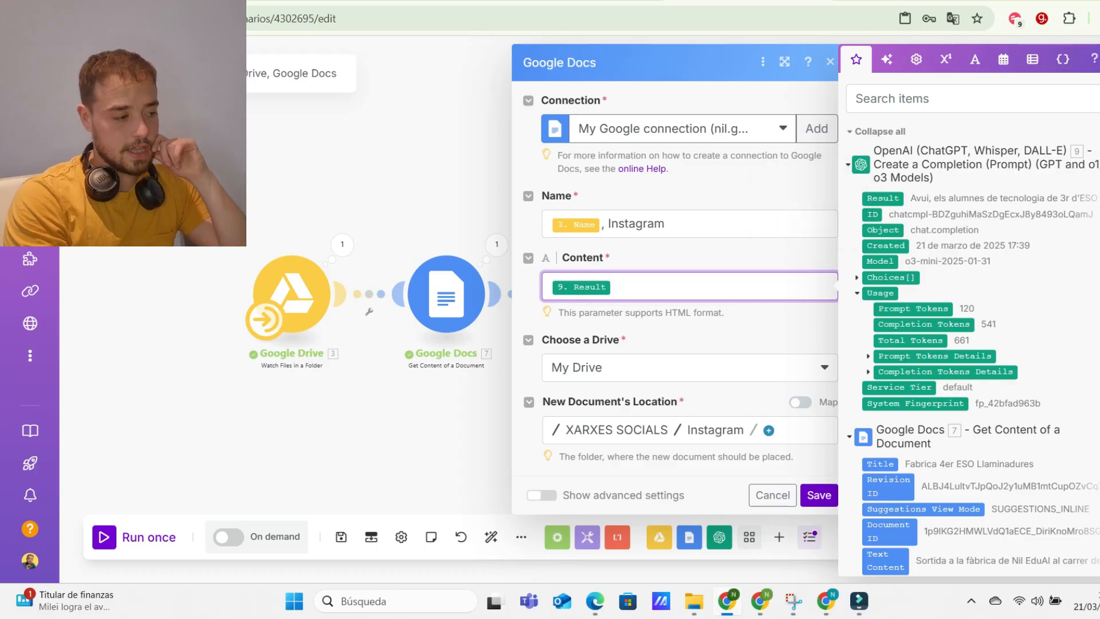
pyautogui.click(773, 495)
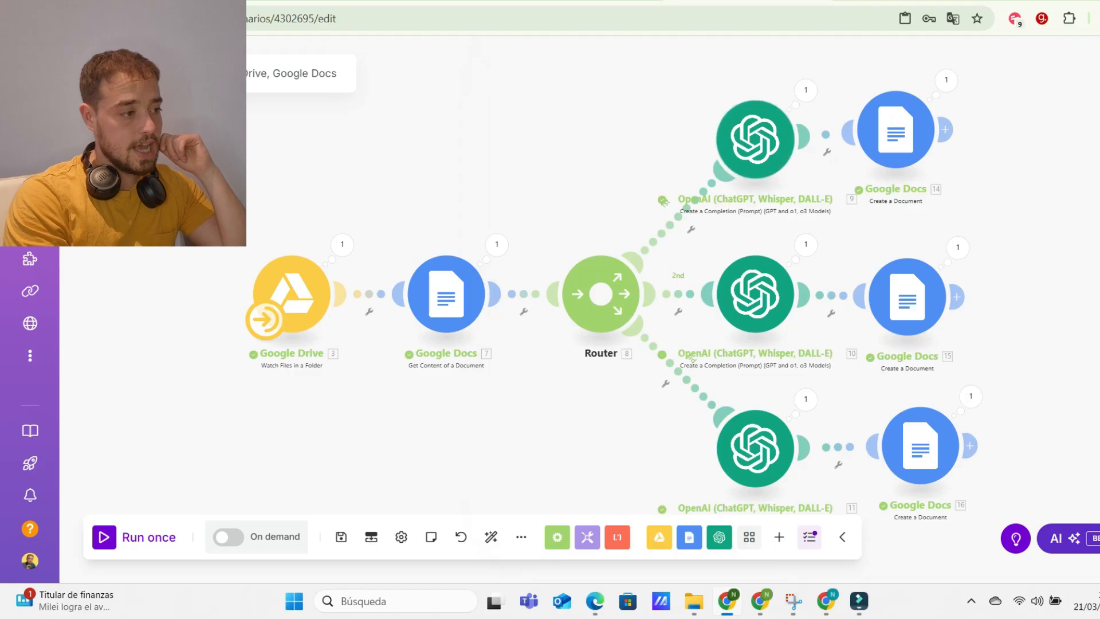
pyautogui.click(760, 601)
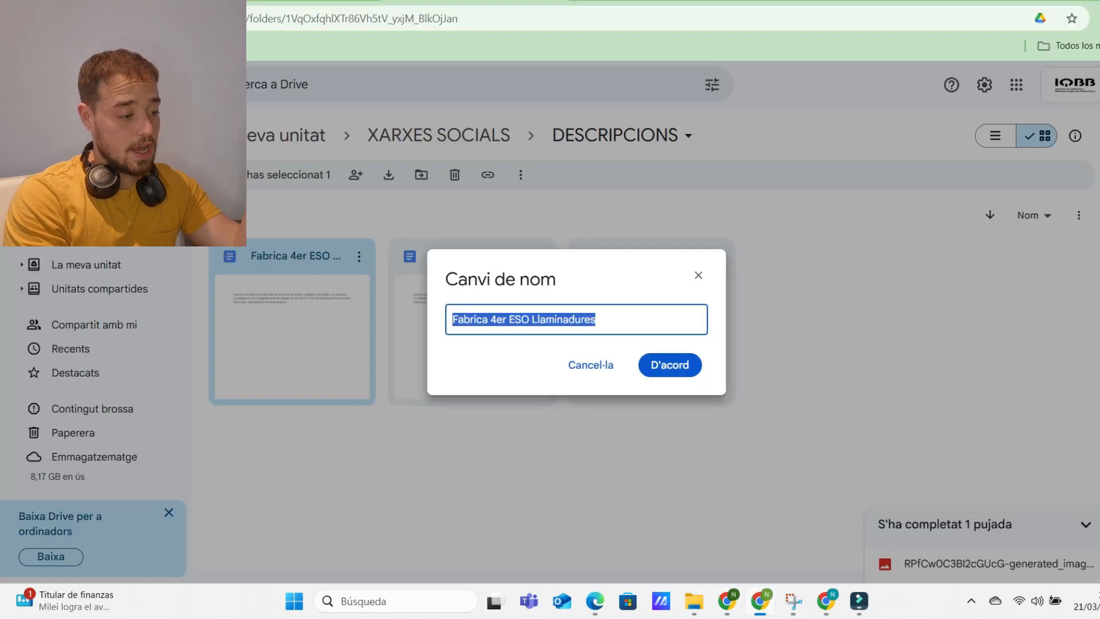
pyautogui.click(698, 275)
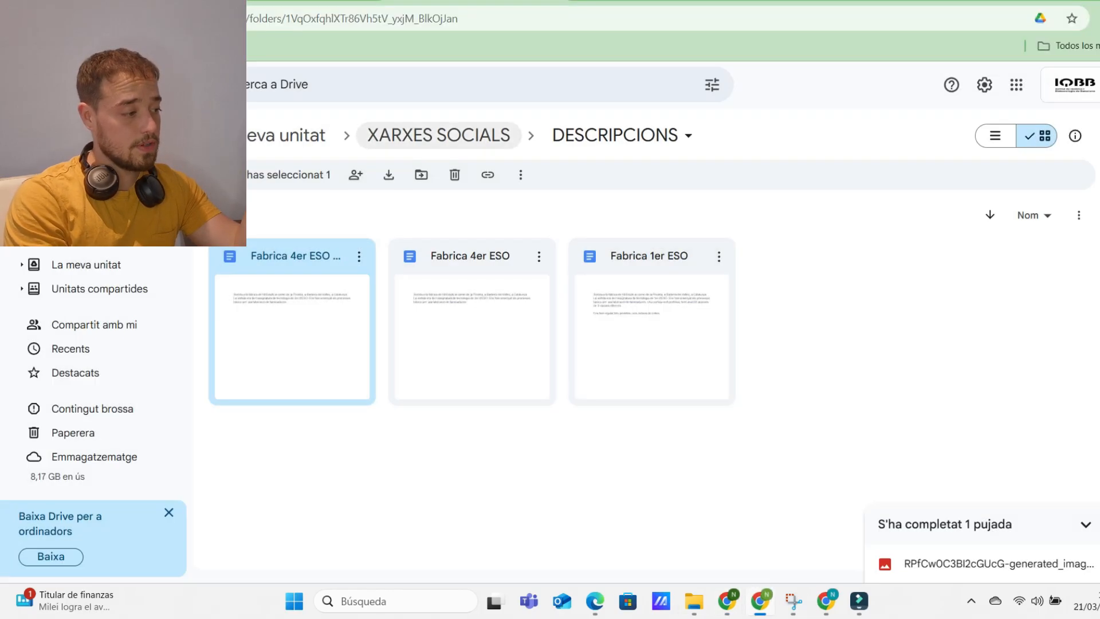
# - Open the generated document in the Instagram folder of XARXES SOCIALS and read its text
pyautogui.click(439, 135)
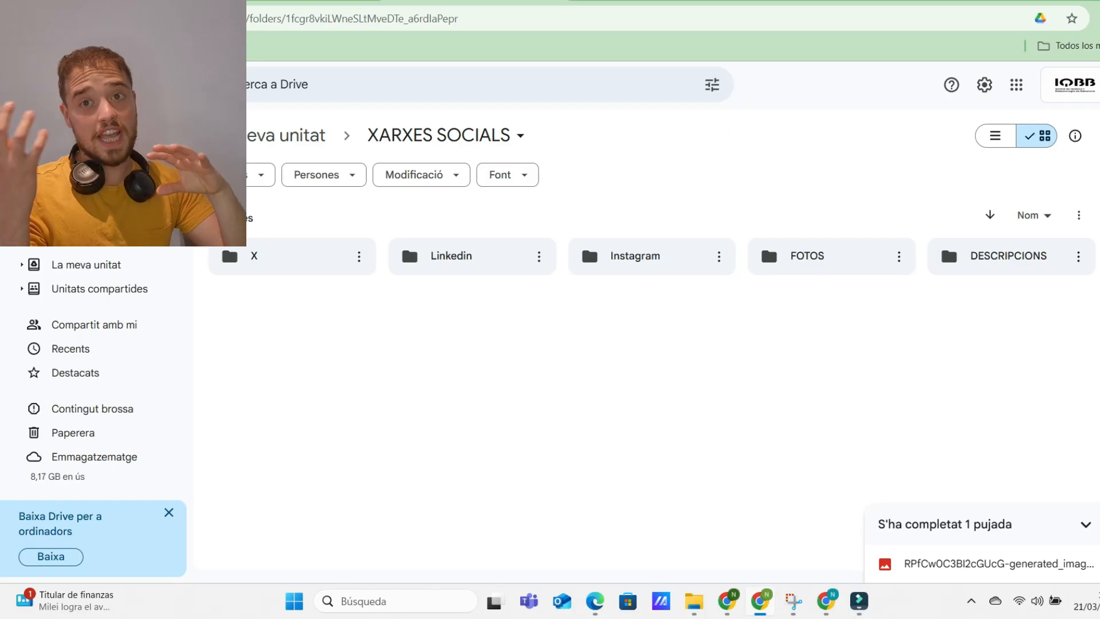
pyautogui.click(635, 256)
pyautogui.doubleClick(642, 258)
pyautogui.click(292, 326)
pyautogui.doubleClick(292, 327)
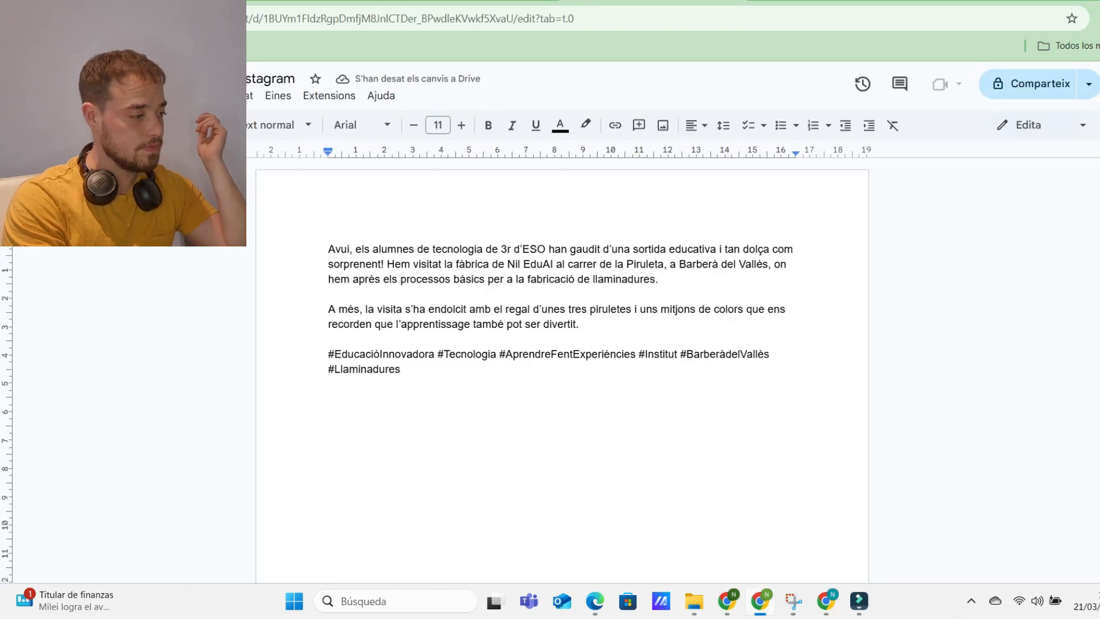
# - Return to XARXES SOCIALS in Drive and open the generated document in the Linkedin folder
pyautogui.hotkey('ctrl', 'shift', 'Tab')
pyautogui.click(438, 136)
pyautogui.doubleClick(441, 255)
pyautogui.doubleClick(292, 336)
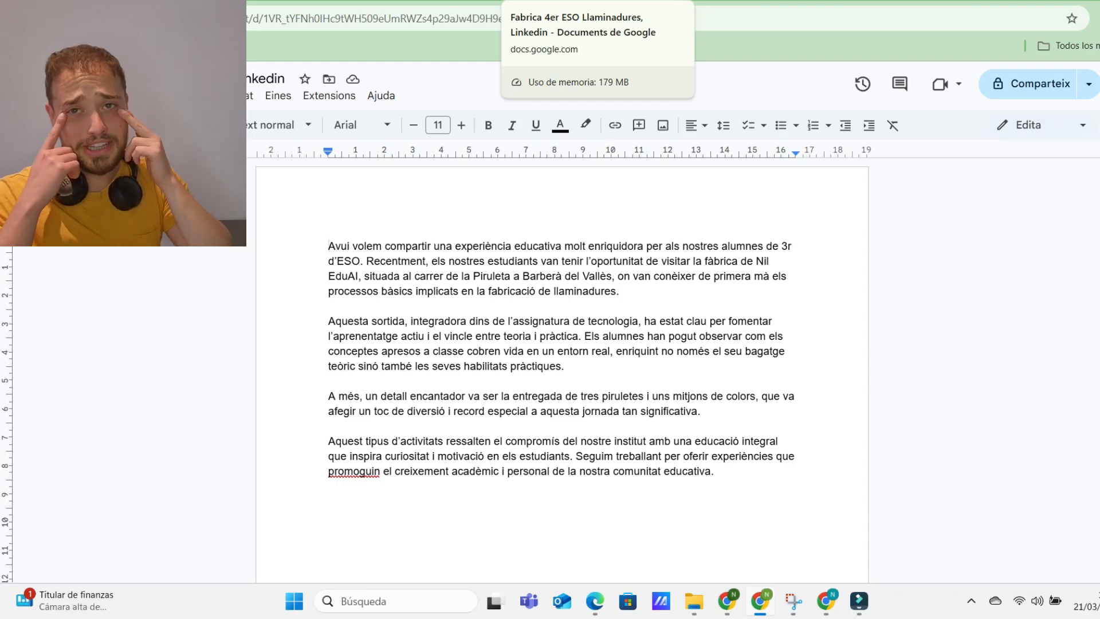
# - Open the generated document in the X folder of XARXES SOCIALS and look through its full text
pyautogui.click(427, 2)
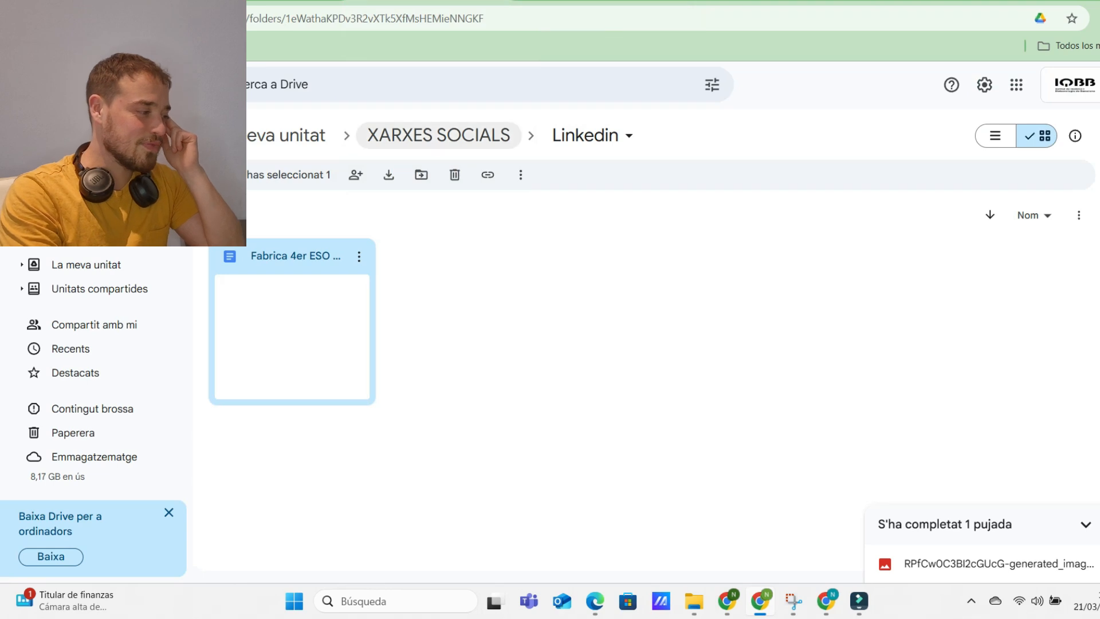
pyautogui.click(438, 136)
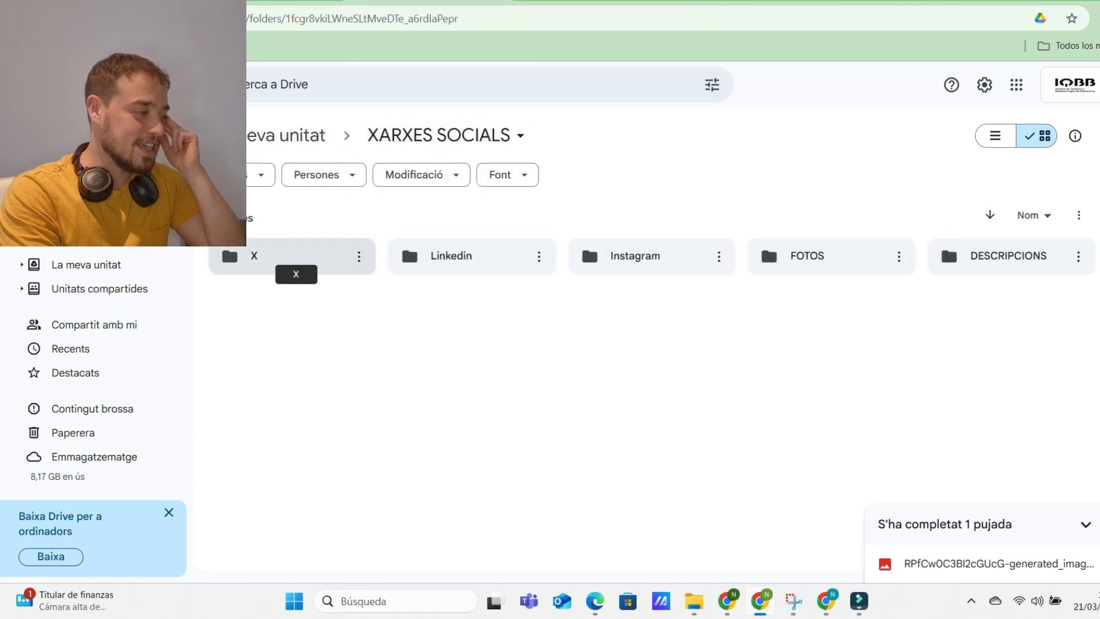
pyautogui.doubleClick(290, 257)
pyautogui.doubleClick(290, 258)
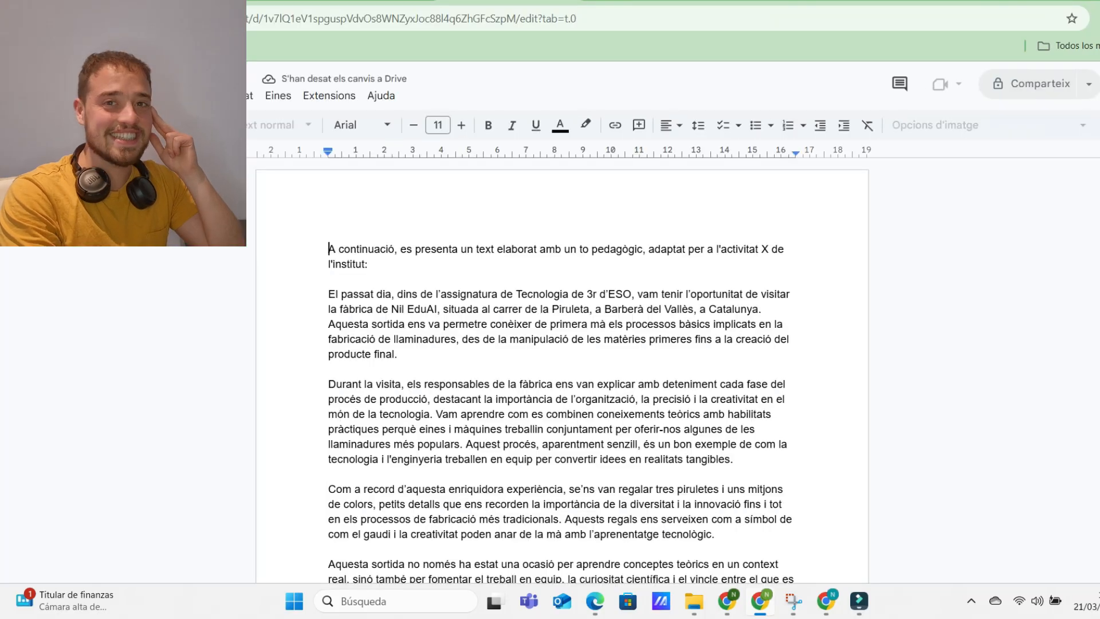
pyautogui.scroll(-5, 561, 370)
pyautogui.scroll(5, 561, 369)
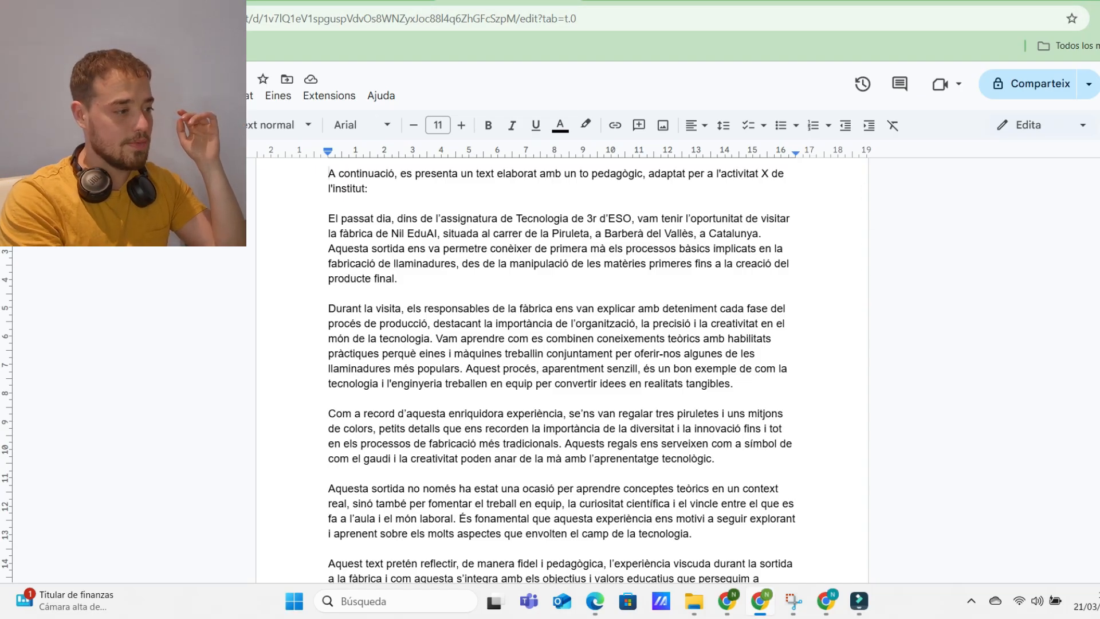
# - Open X in a new browser tab to check the post length limit, and compare it with the generated X document
pyautogui.hotkey('ctrl', 't')
pyautogui.write('x')
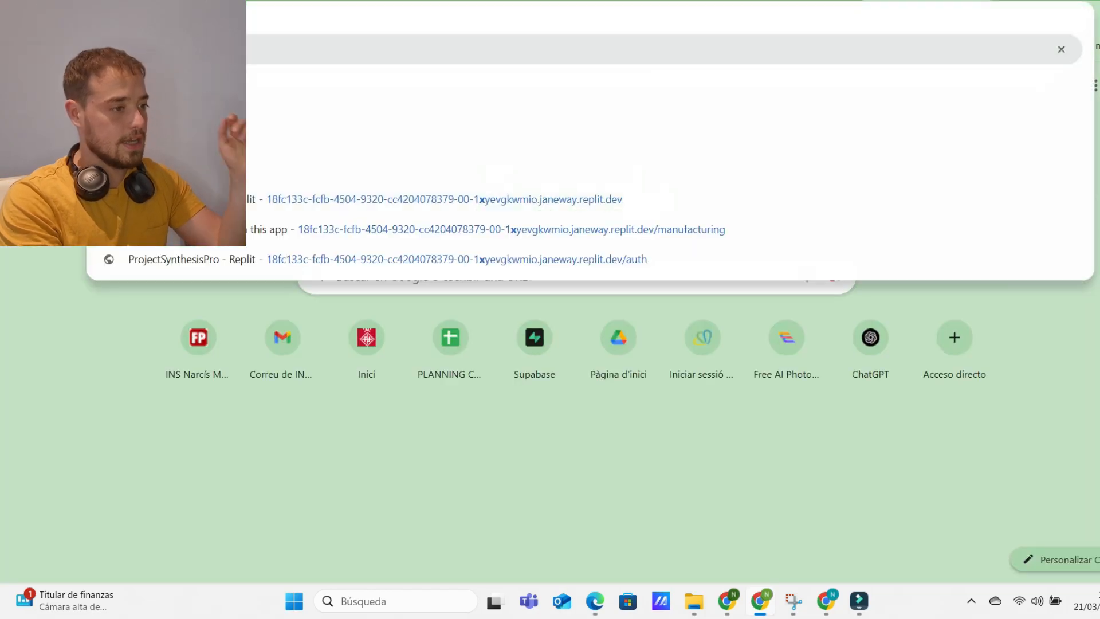
pyautogui.press('Return')
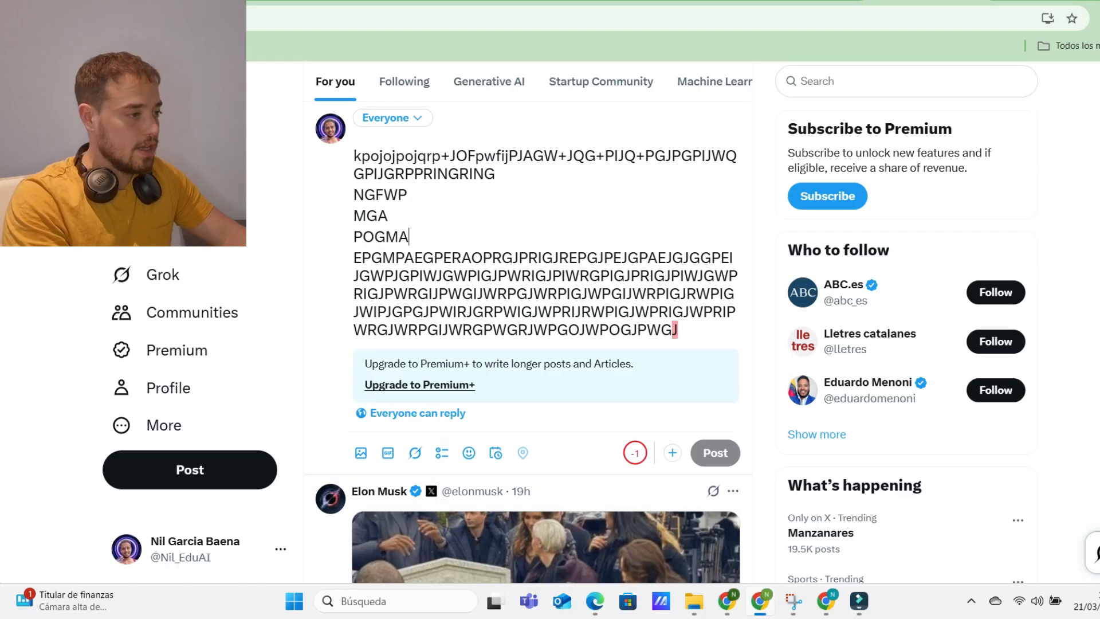
pyautogui.click(447, 2)
pyautogui.scroll(2, 562, 370)
pyautogui.scroll(-3, 562, 371)
pyautogui.scroll(3, 562, 370)
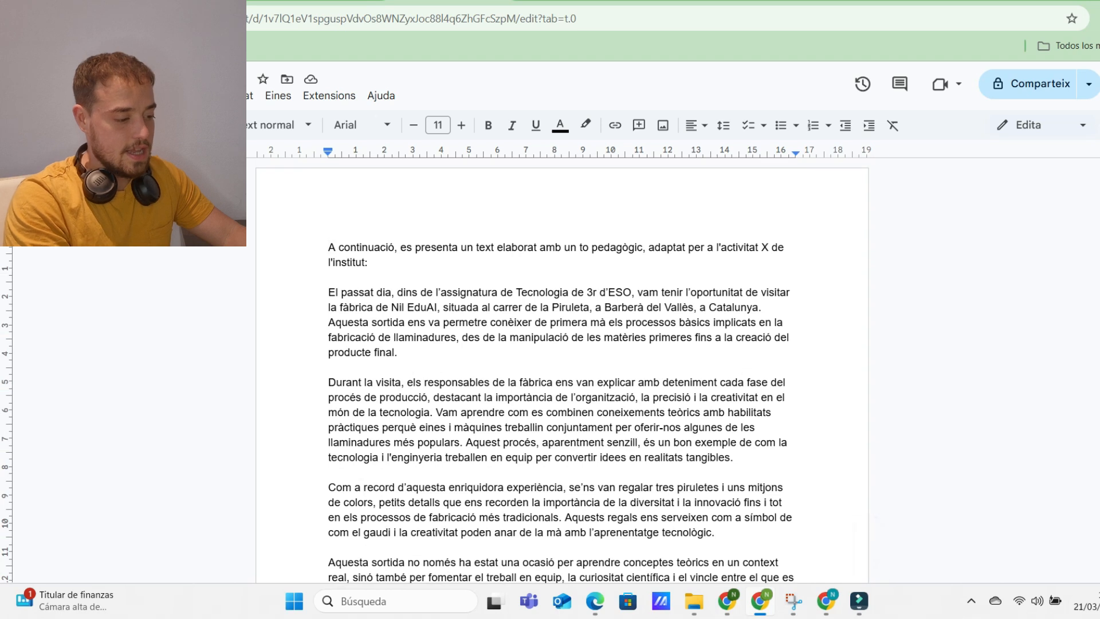
# - Append "Tingues en compte que té un límit de caràcter i que no pots passar-te" to the prompt of Make's third-route OpenAI module and save it
pyautogui.click(727, 601)
pyautogui.click(755, 449)
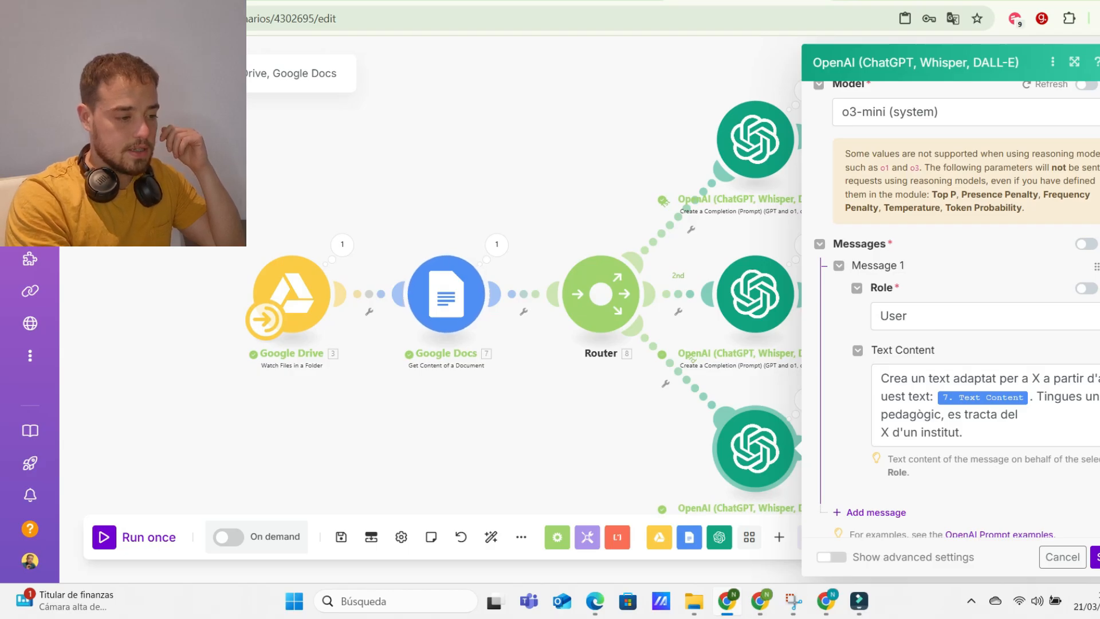
pyautogui.click(975, 414)
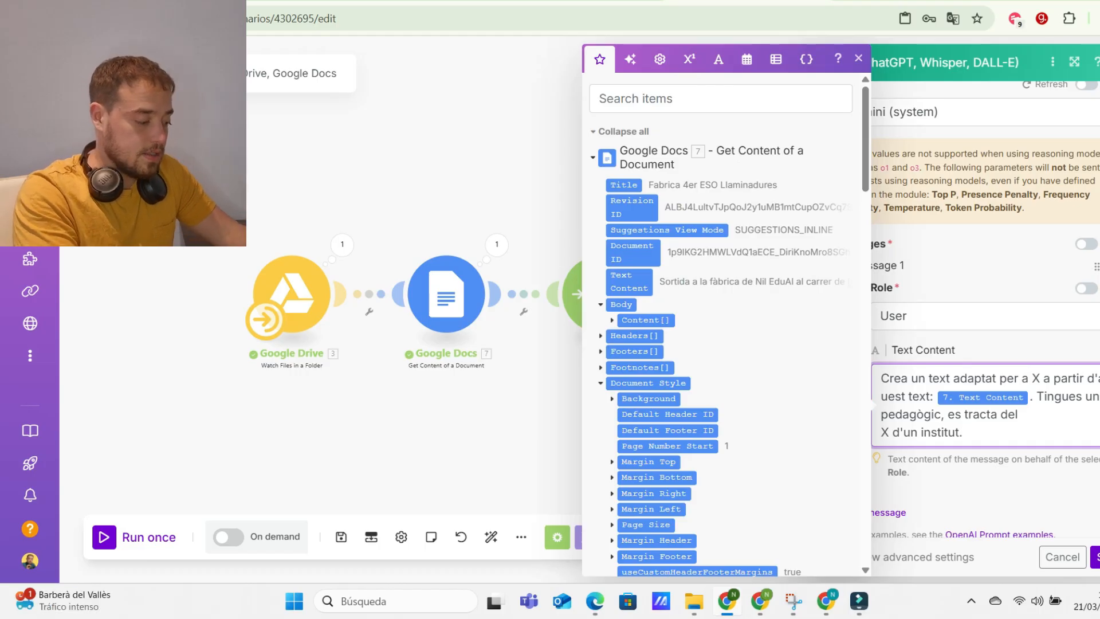
pyautogui.write('Tingues en compte que')
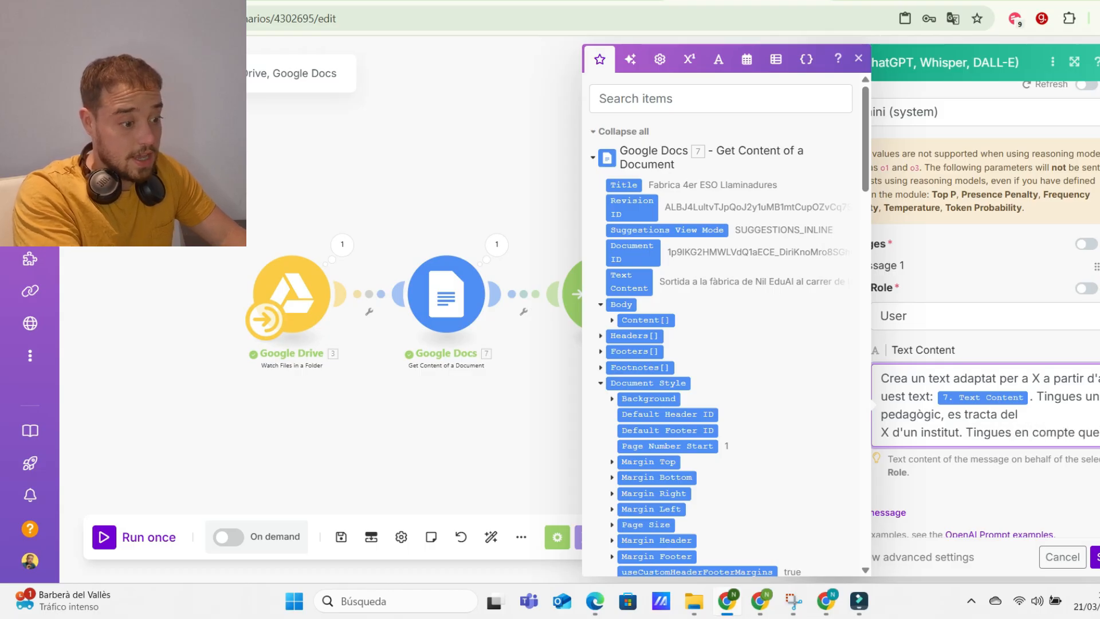
pyautogui.write(' té un l')
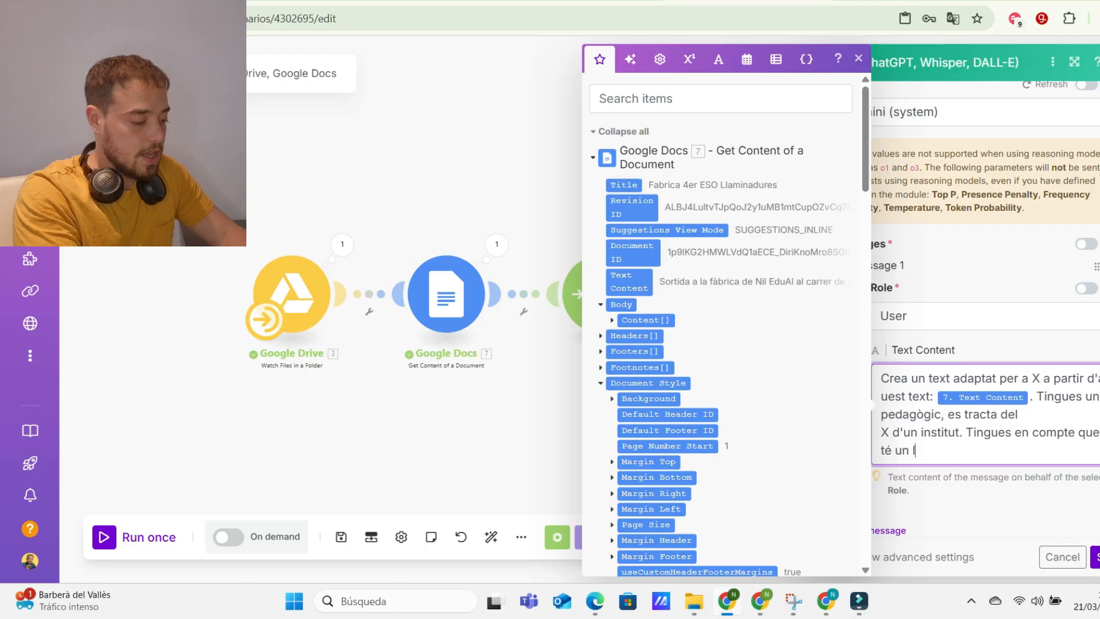
pyautogui.write('ímit de car')
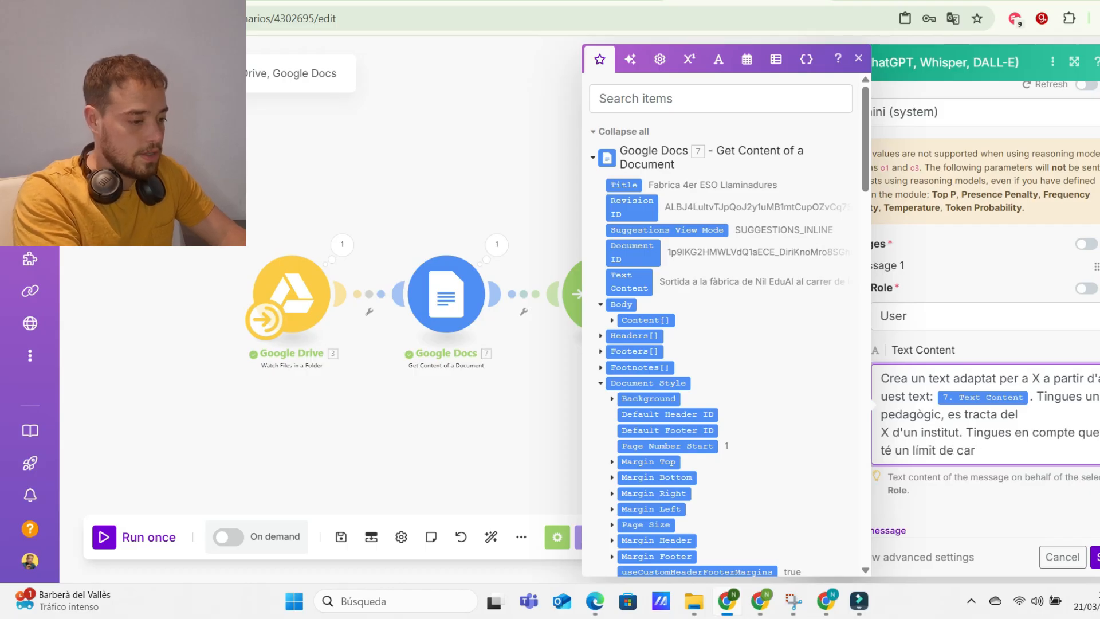
pyautogui.write('àcter i que no')
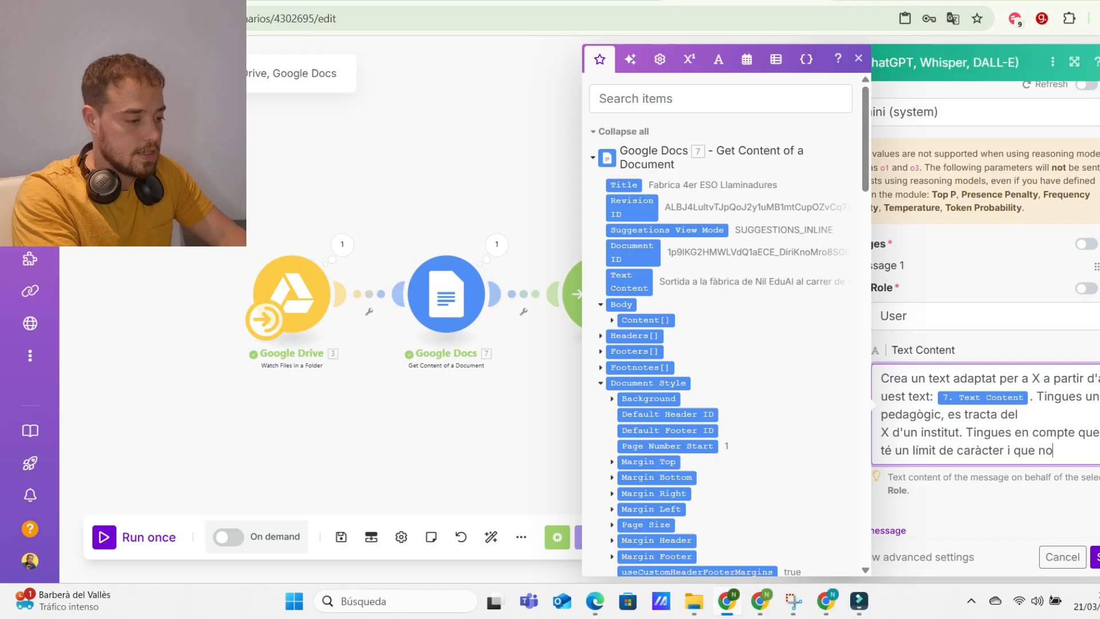
pyautogui.write(' pots')
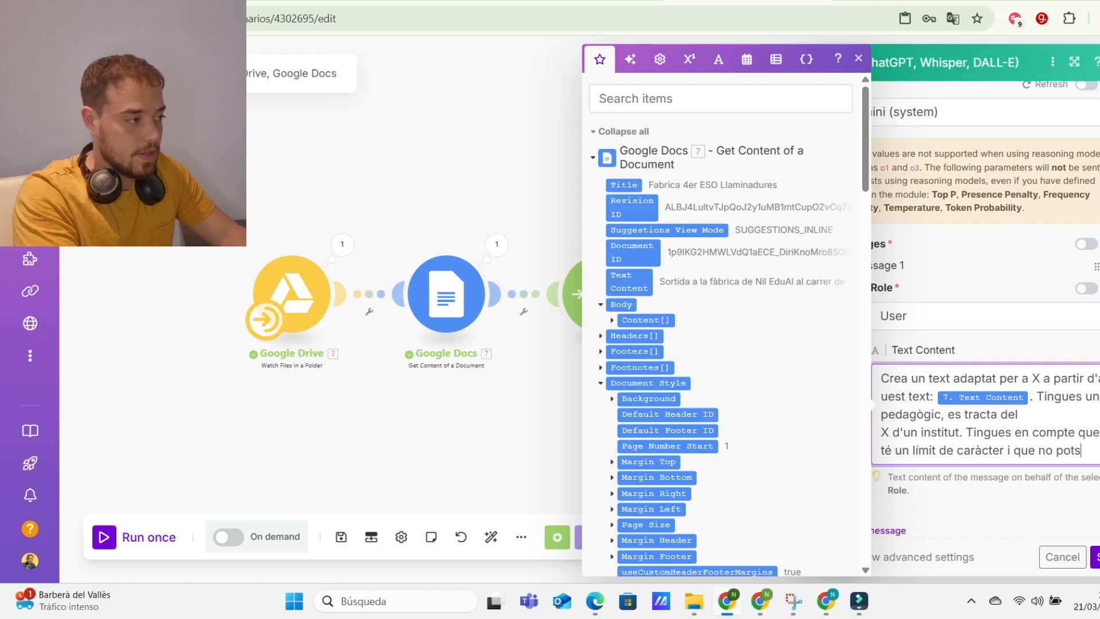
pyautogui.write(' passarte')
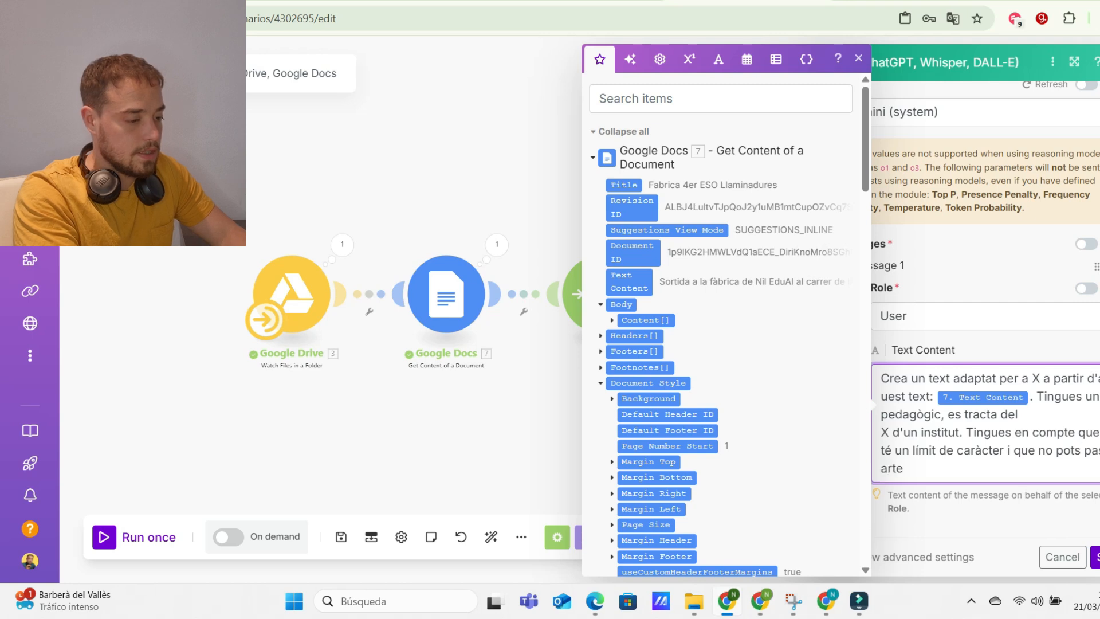
pyautogui.press('BackSpace')
pyautogui.press('BackSpace')
pyautogui.write('-te')
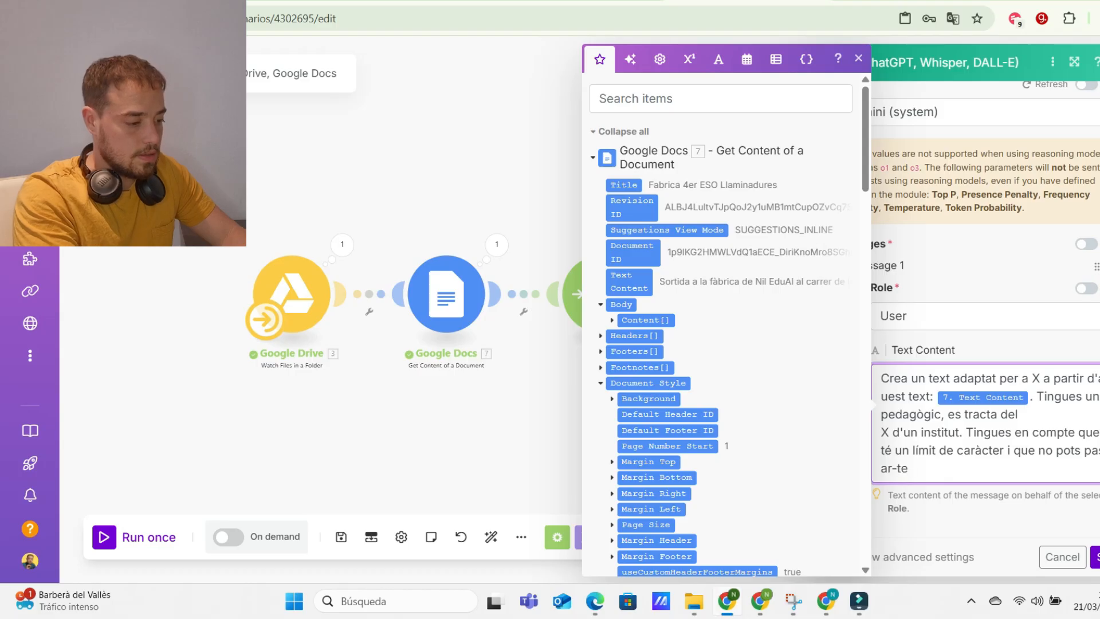
pyautogui.press('Escape')
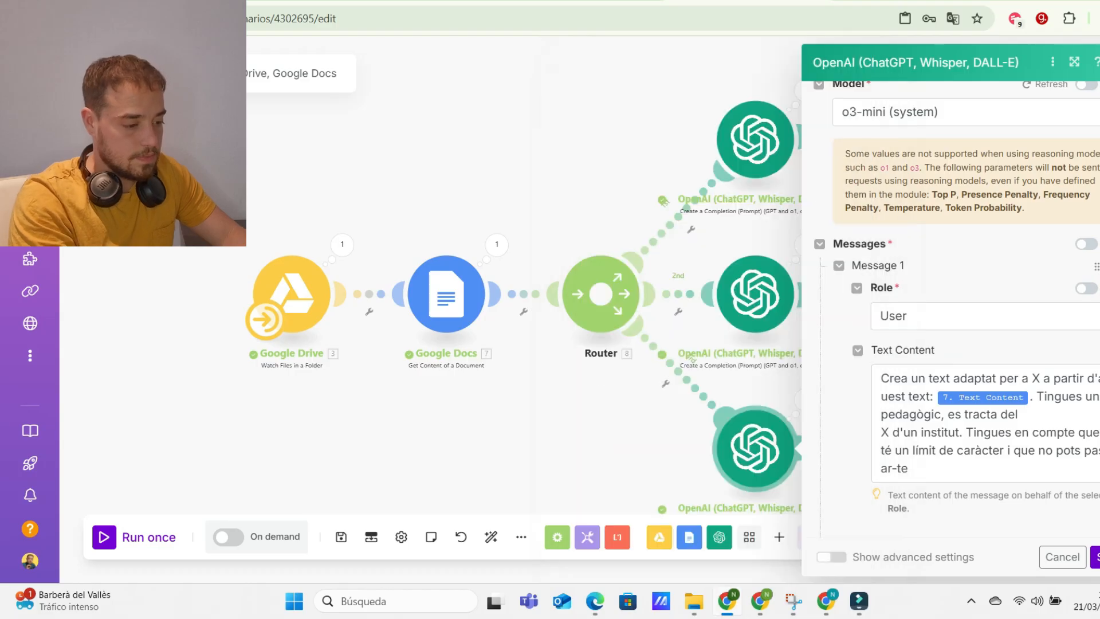
pyautogui.click(1095, 557)
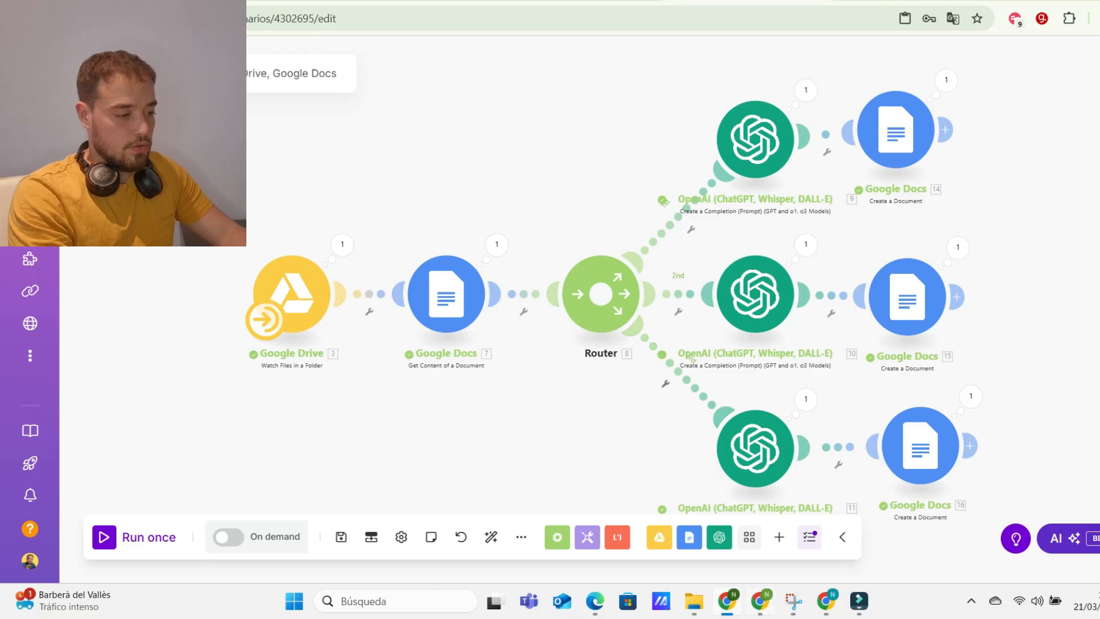
# - Switch back to Drive and make a copy of the Fabrica 1er ESO document in the DESCRIPCIONS folder
pyautogui.click(760, 601)
pyautogui.scroll(-3, 561, 370)
pyautogui.scroll(3, 561, 370)
pyautogui.hotkey('ctrl', 'shift', 'Tab')
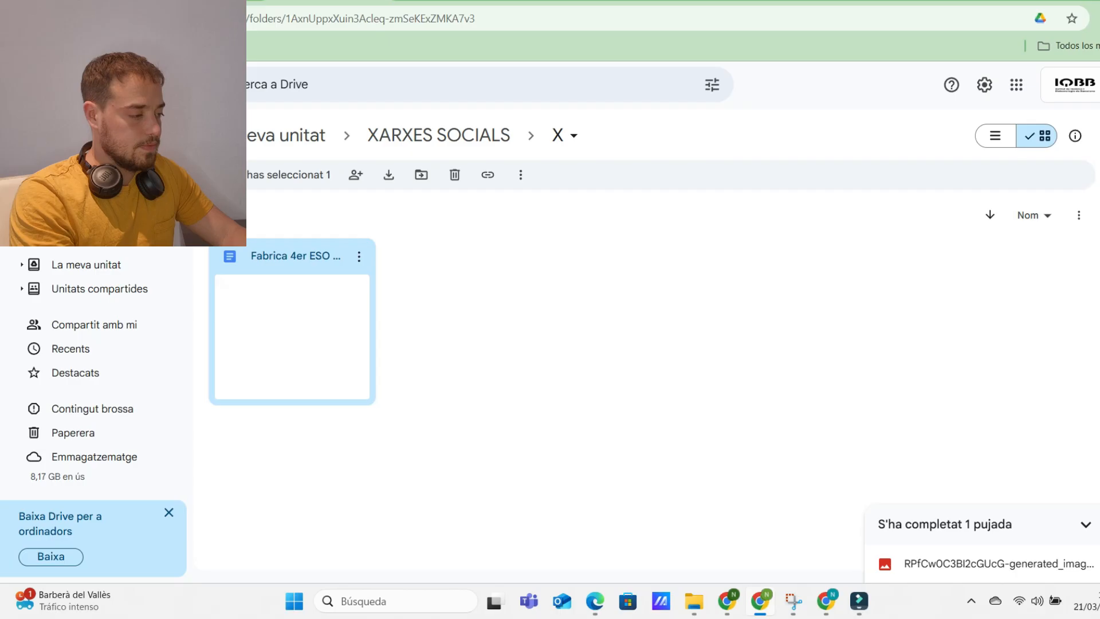
pyautogui.click(438, 135)
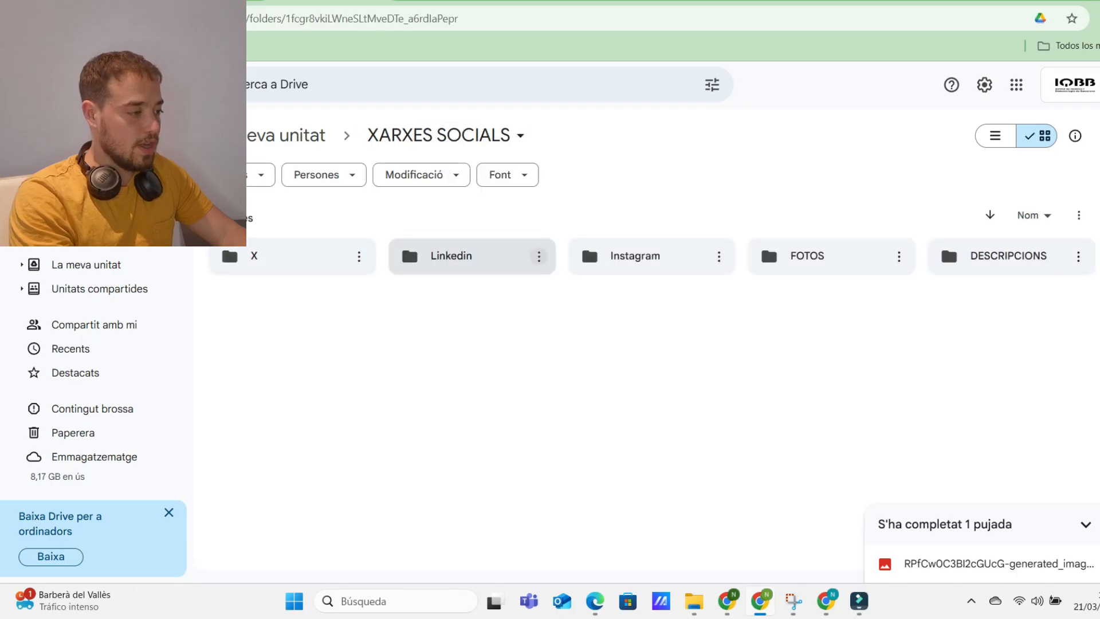
pyautogui.click(1003, 256)
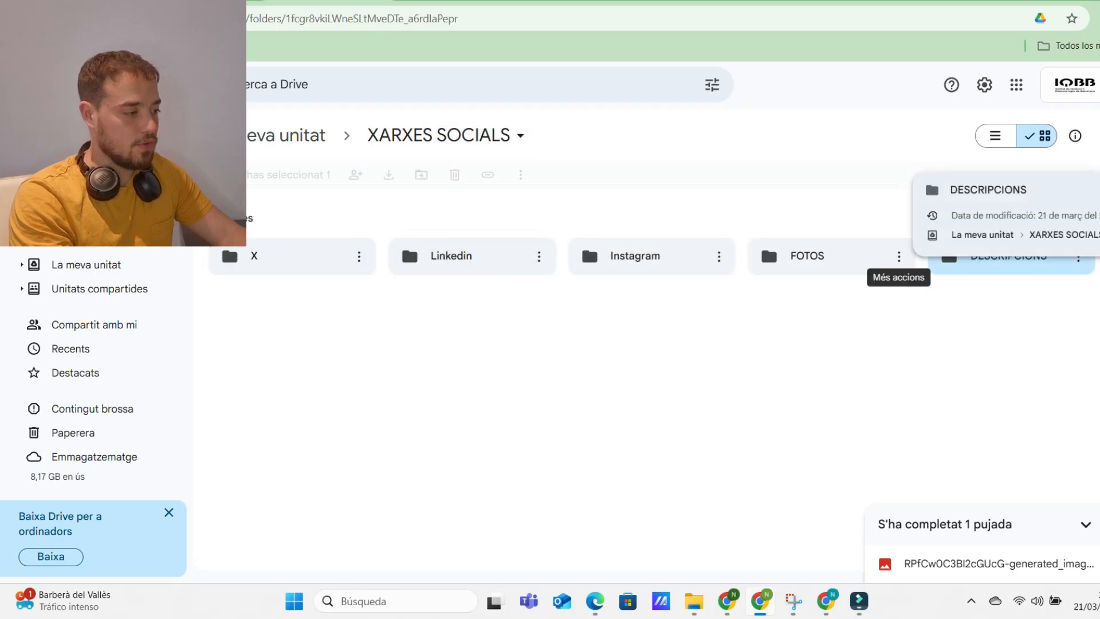
pyautogui.press('Return')
pyautogui.click(718, 256)
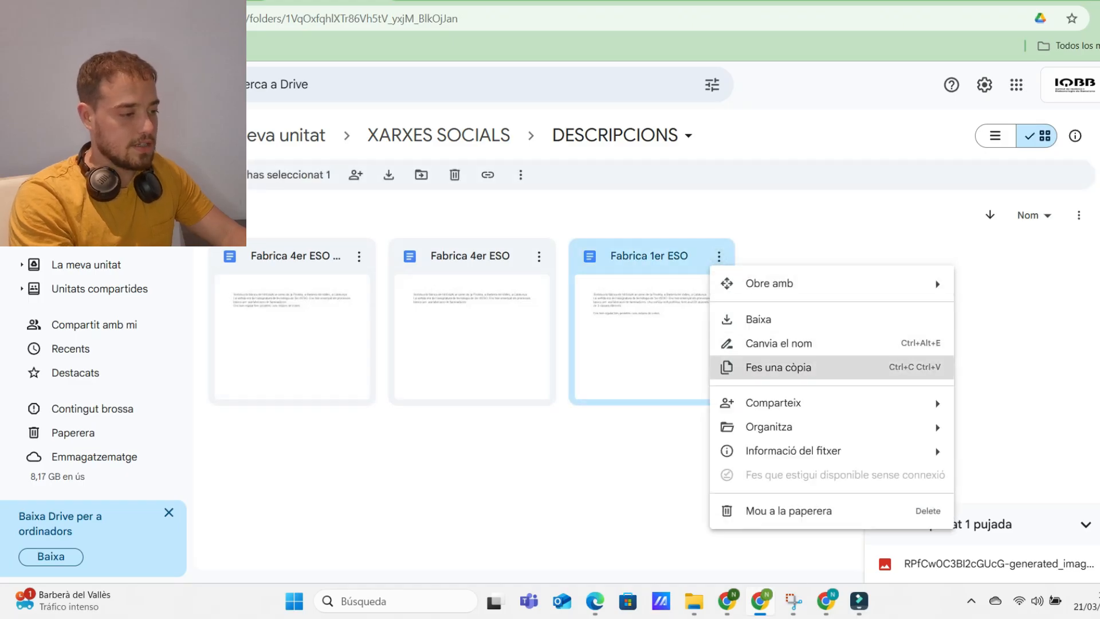
pyautogui.click(779, 368)
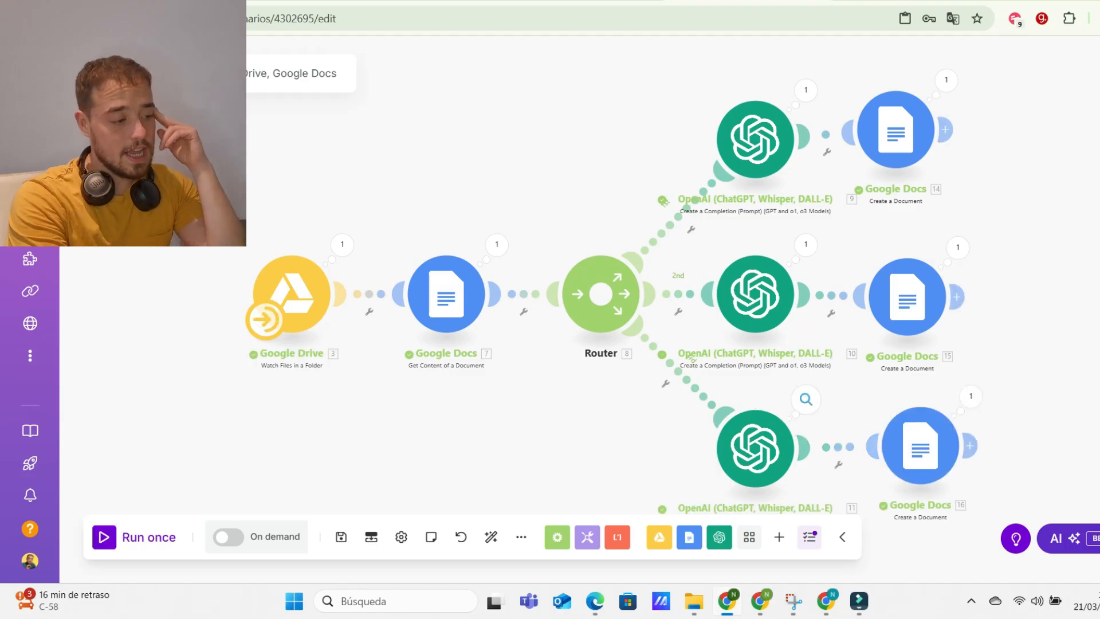
# - Inspect the run output of the third route's OpenAI module, highlighting its result text, and open the second route's OpenAI output
pyautogui.click(805, 400)
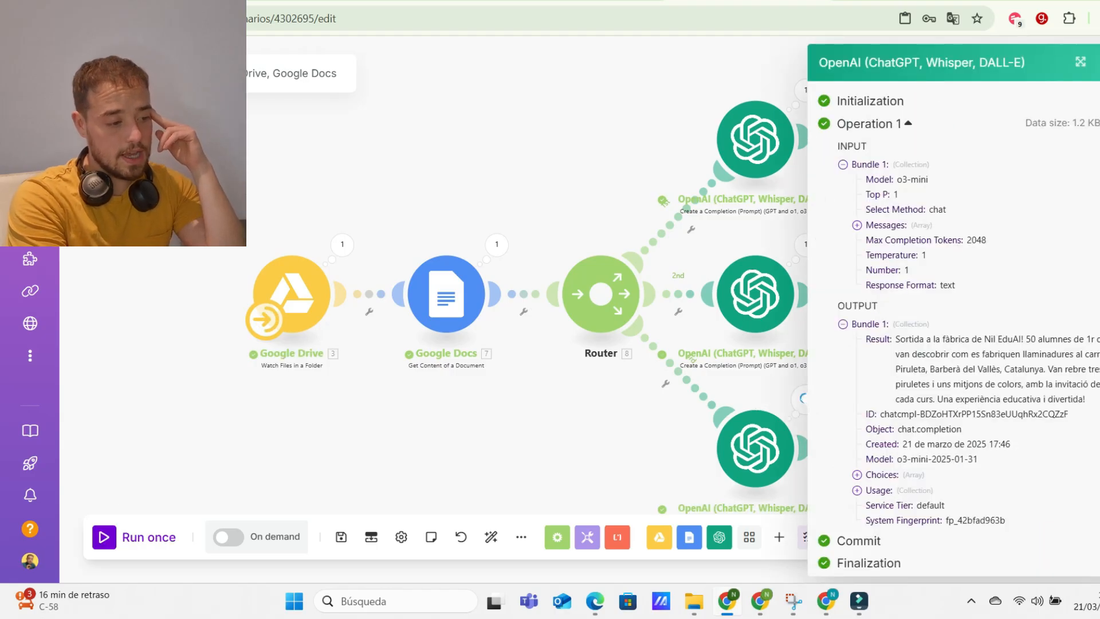
pyautogui.scroll(-1, 954, 329)
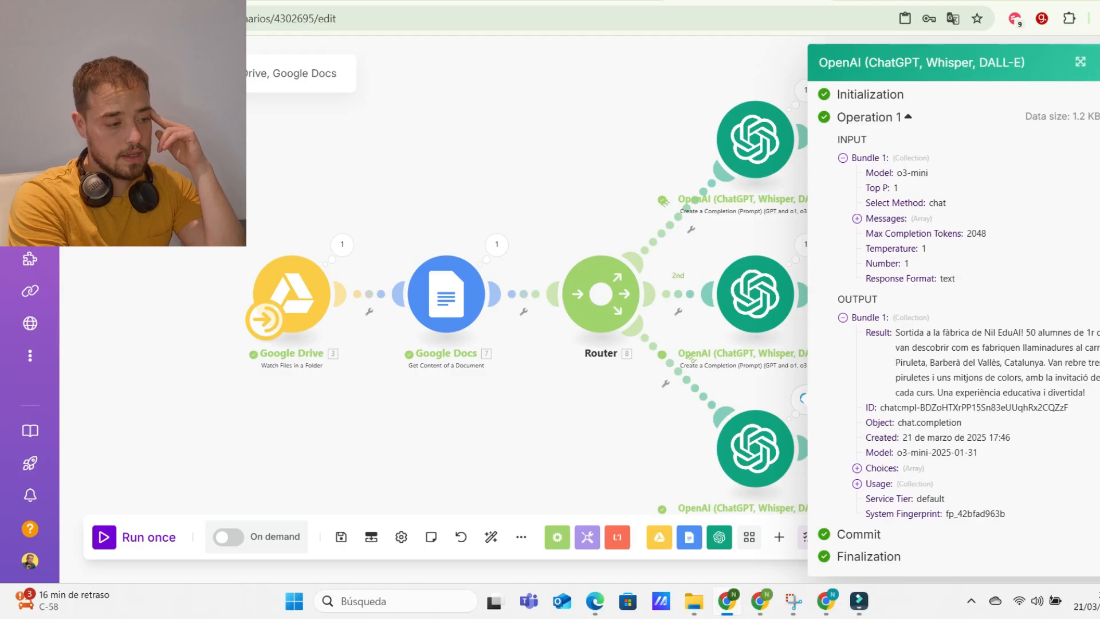
pyautogui.moveTo(895, 332); pyautogui.dragTo(1086, 393)
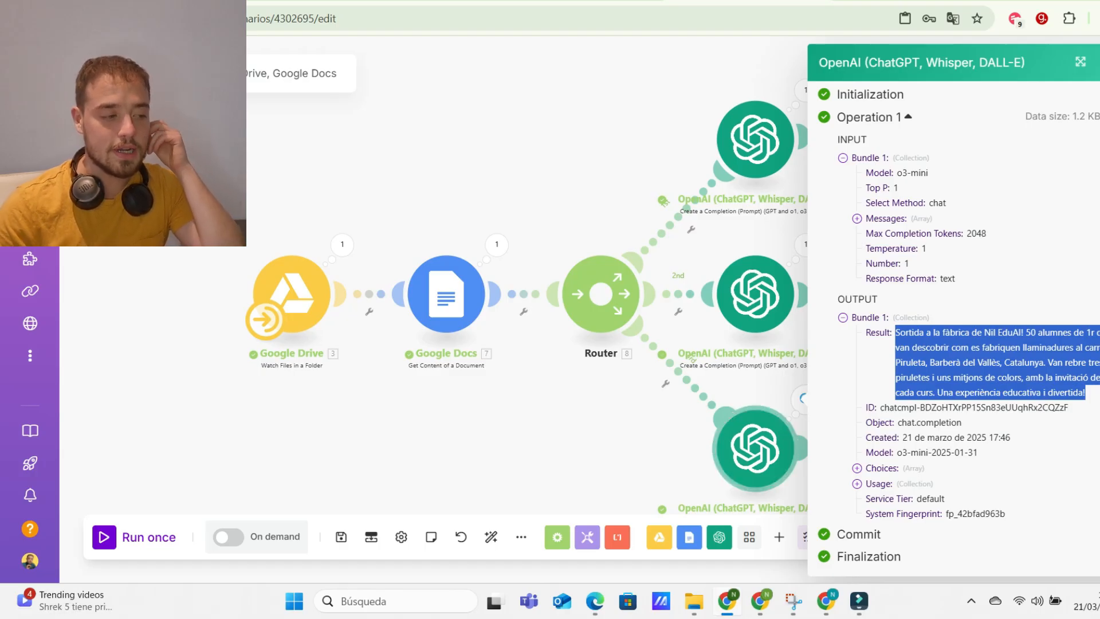
pyautogui.click(659, 417)
pyautogui.click(806, 246)
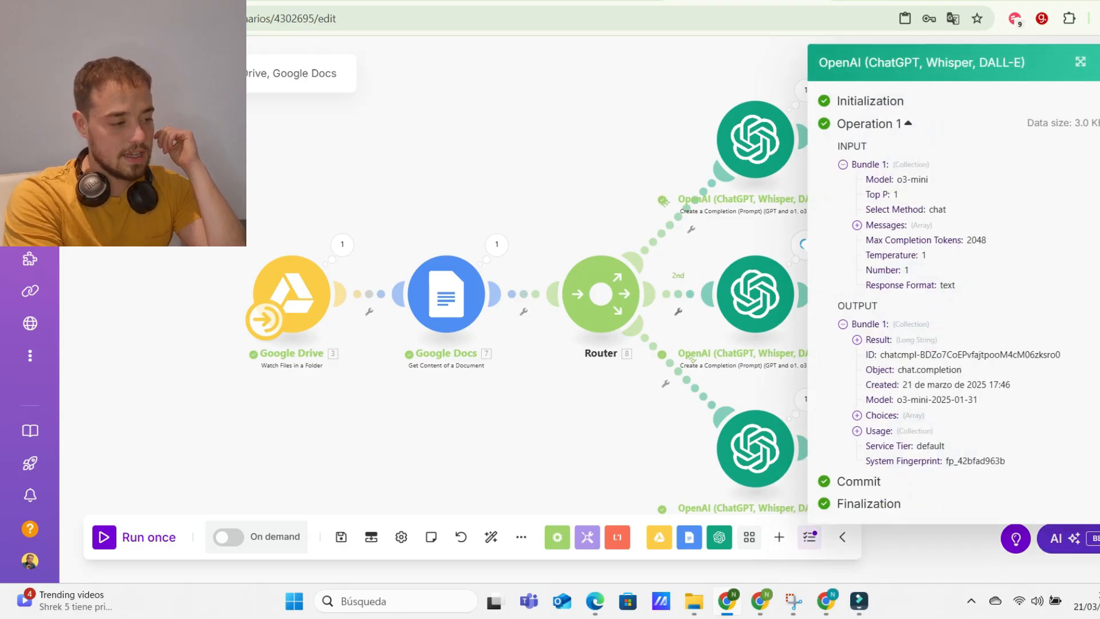
# - Expand the result text in the second route's OpenAI output, read it through to the hashtags, and close the output
pyautogui.click(857, 340)
pyautogui.scroll(-3, 940, 340)
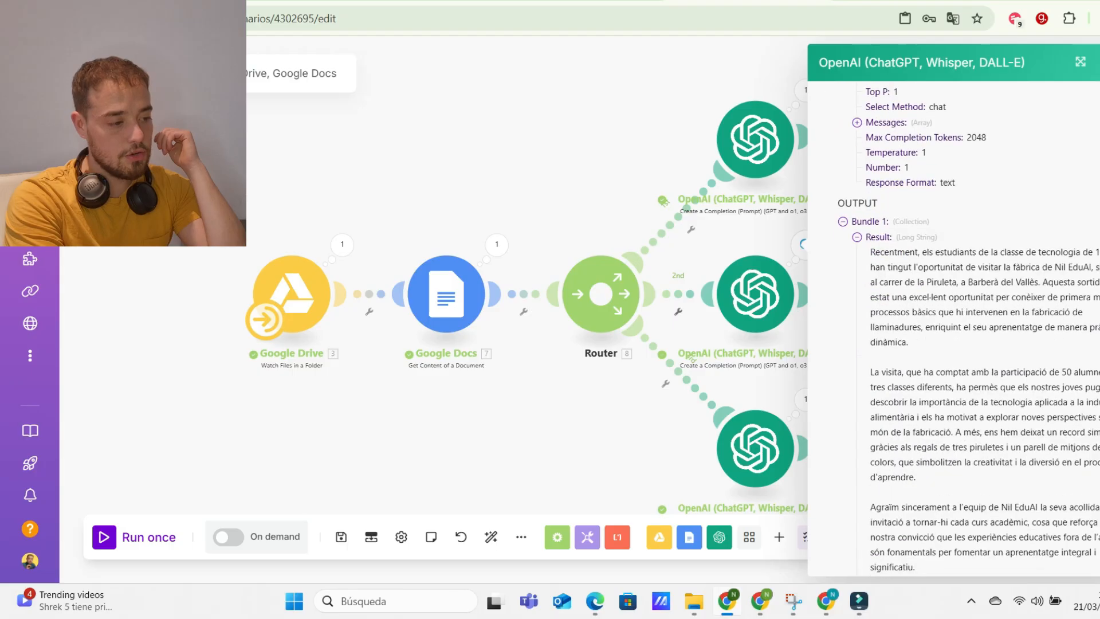
pyautogui.scroll(-2, 939, 340)
pyautogui.scroll(3, 939, 340)
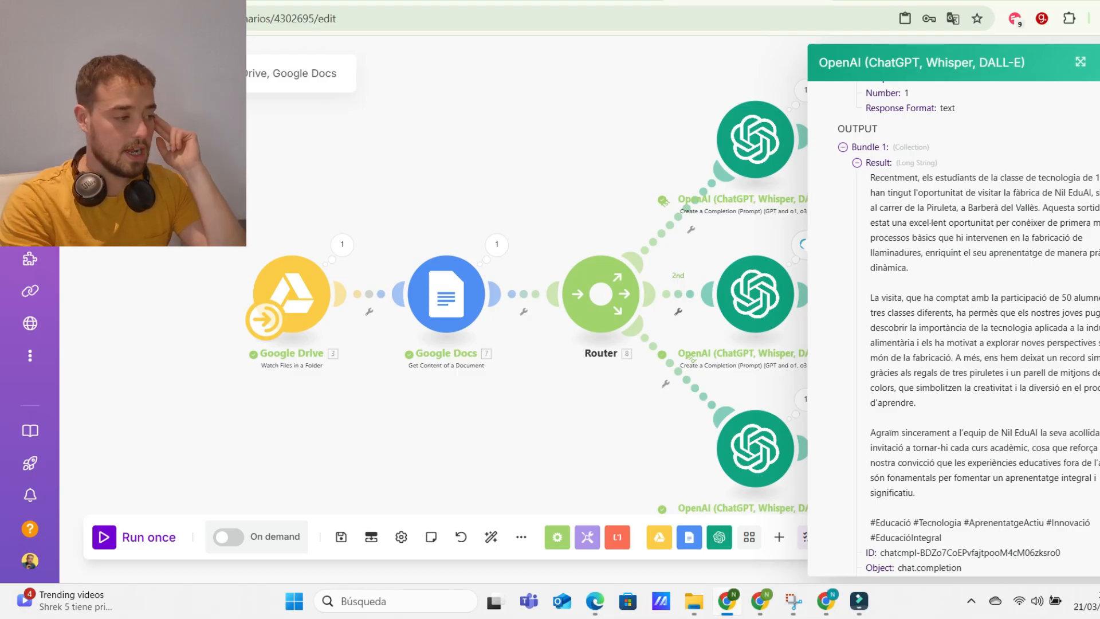
pyautogui.press('Escape')
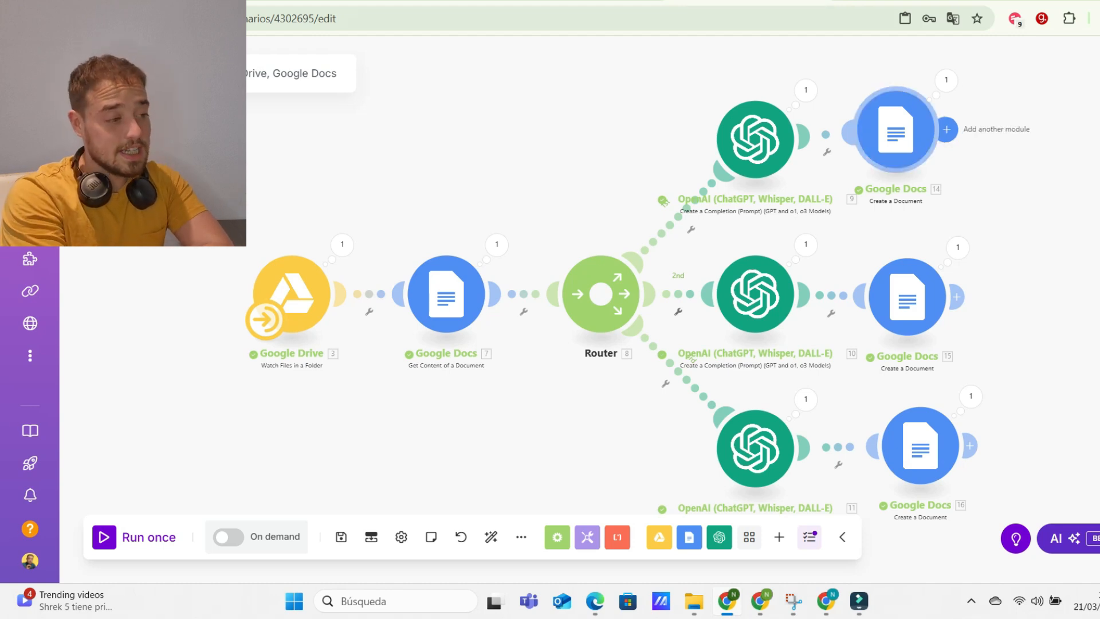
# - Add an Instagram for Business "Create a photo post" module after the first route's Google Docs module
pyautogui.click(946, 129)
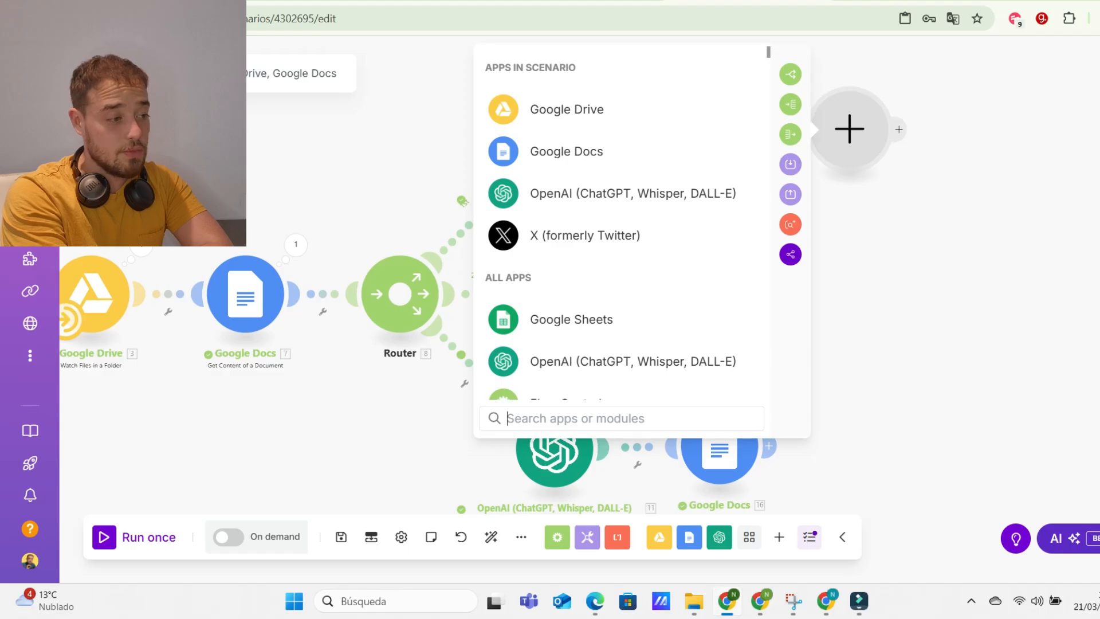
pyautogui.write('instagr')
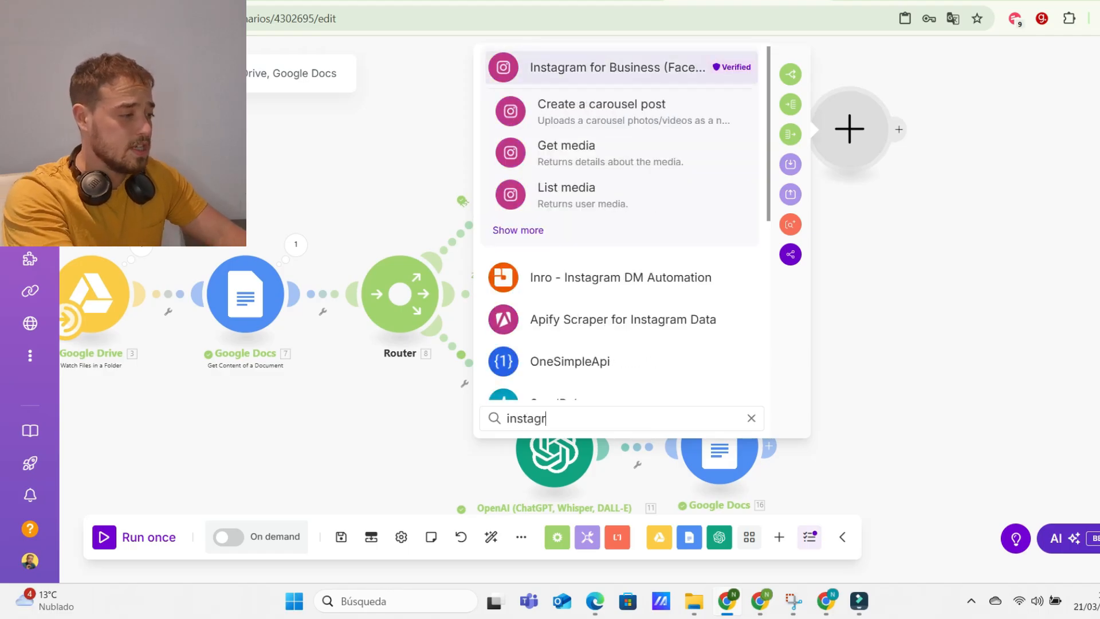
pyautogui.press('Return')
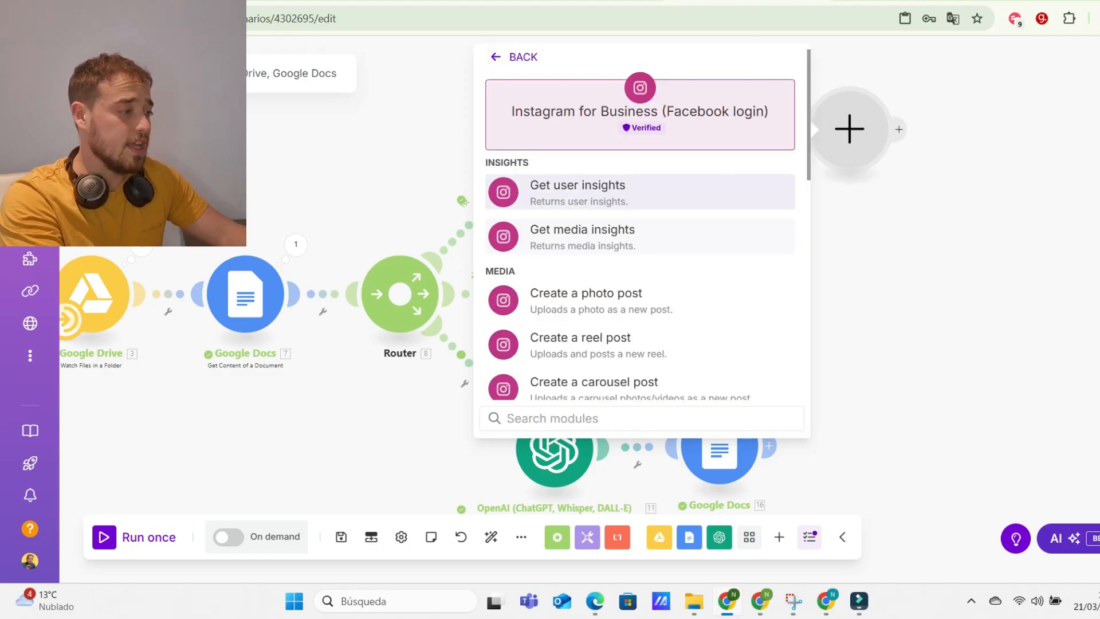
pyautogui.scroll(-2, 640, 287)
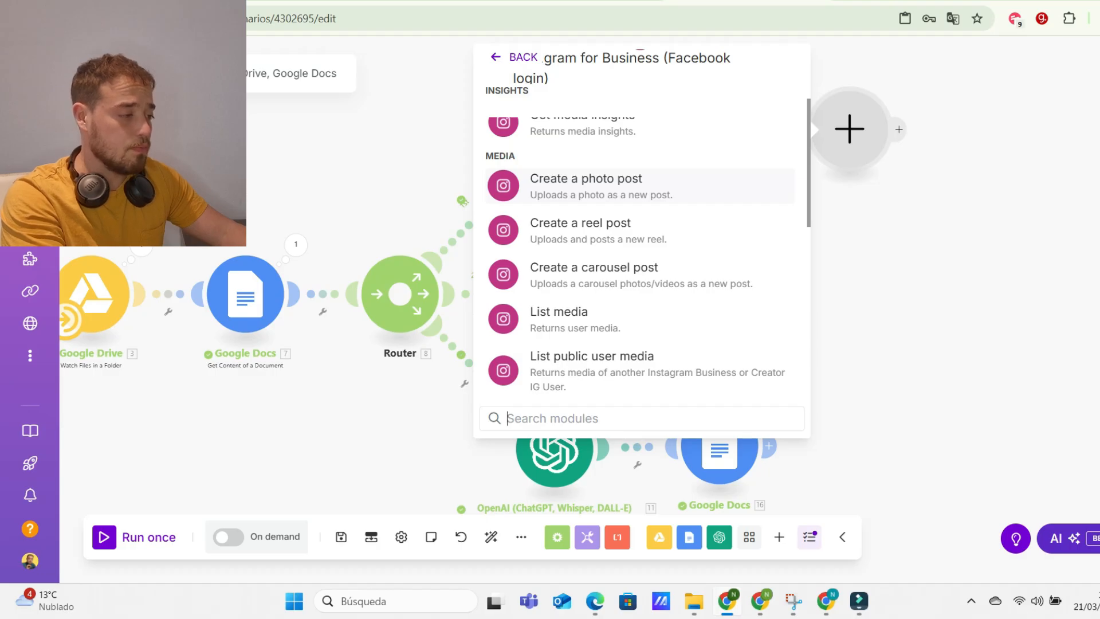
pyautogui.press('Return')
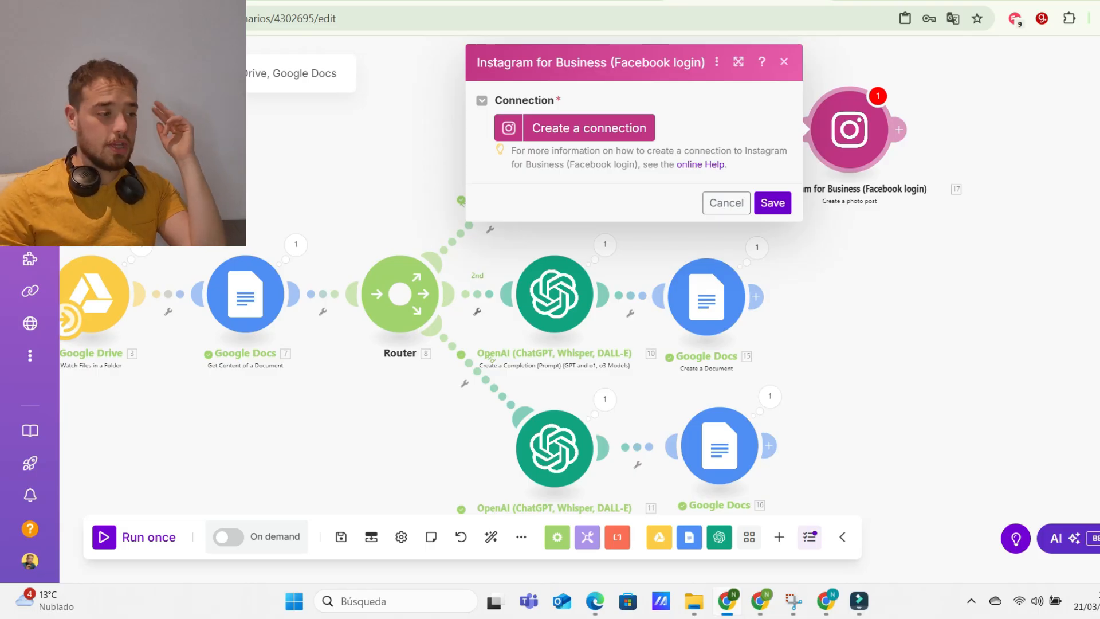
# - Delete the Instagram for Business module from the end of the first route
pyautogui.rightClick(845, 125)
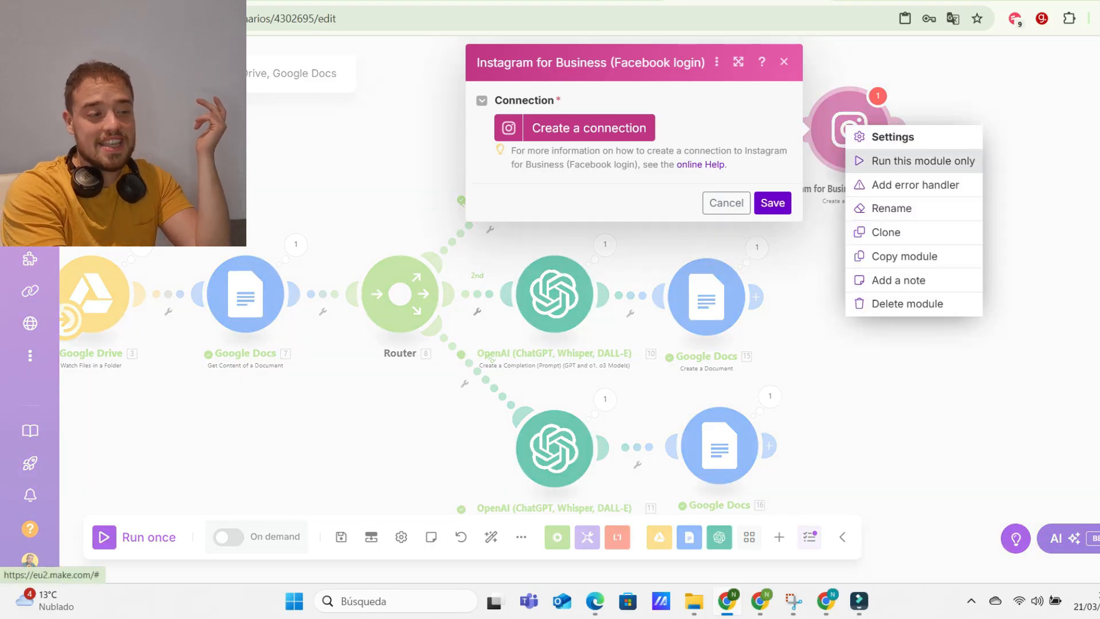
pyautogui.click(907, 304)
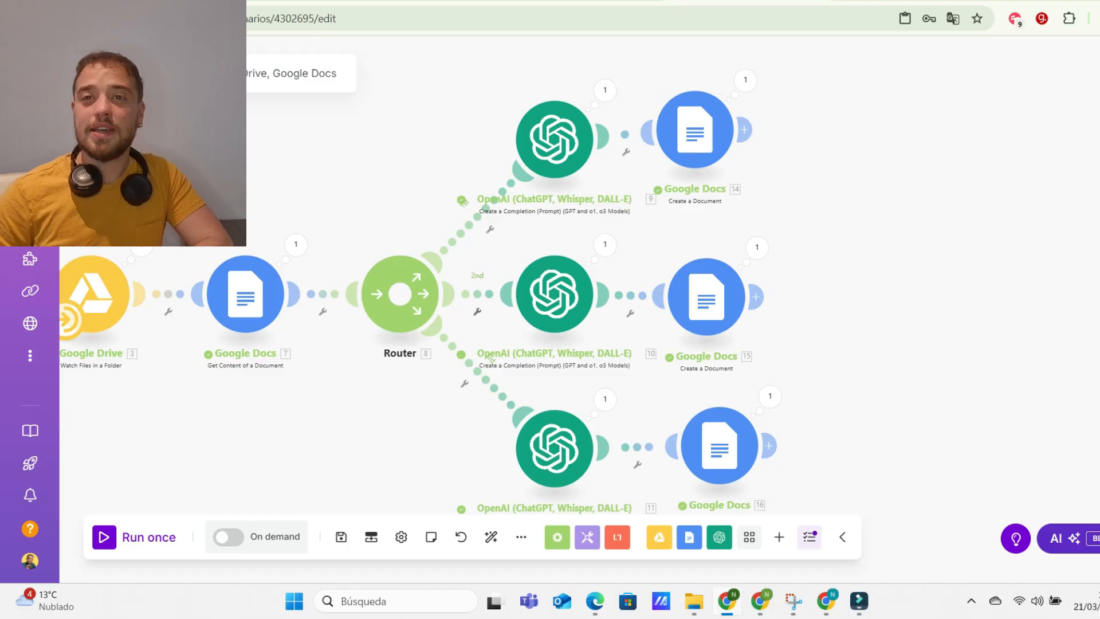
# - Start a new module after the first route's Google Docs module and browse the available X (formerly Twitter) actions
pyautogui.moveTo(344, 430); pyautogui.dragTo(489, 409)
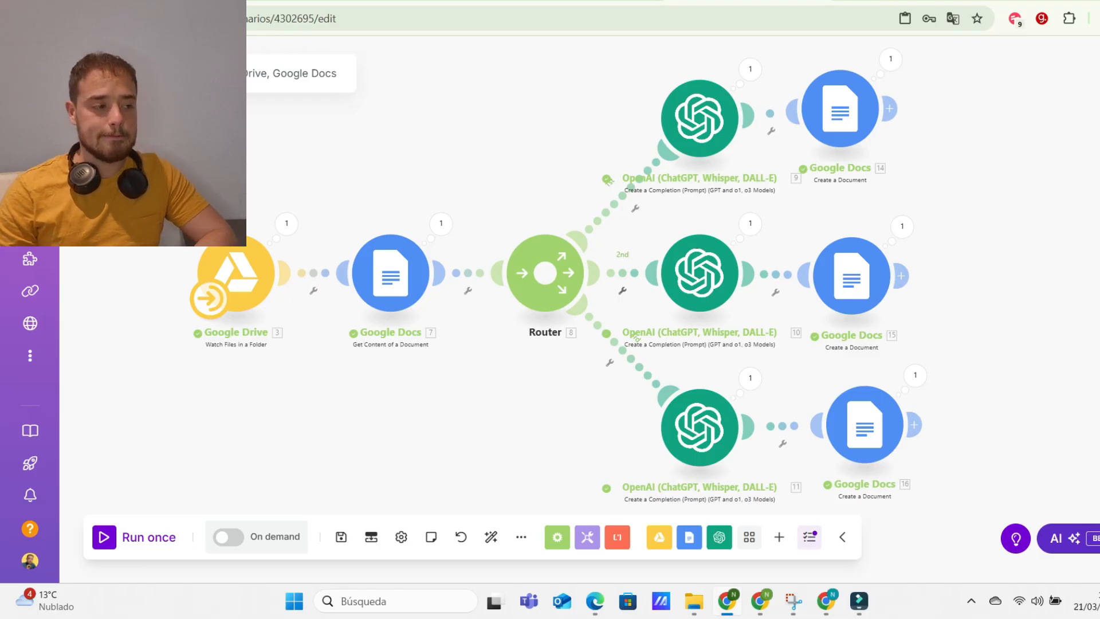
pyautogui.click(889, 109)
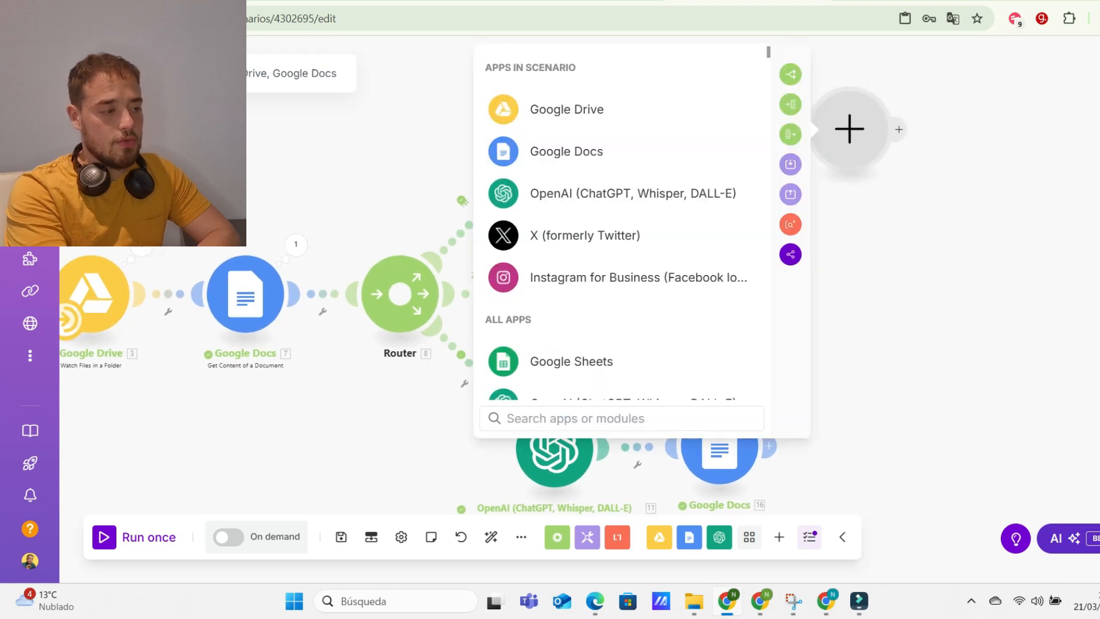
pyautogui.write('x')
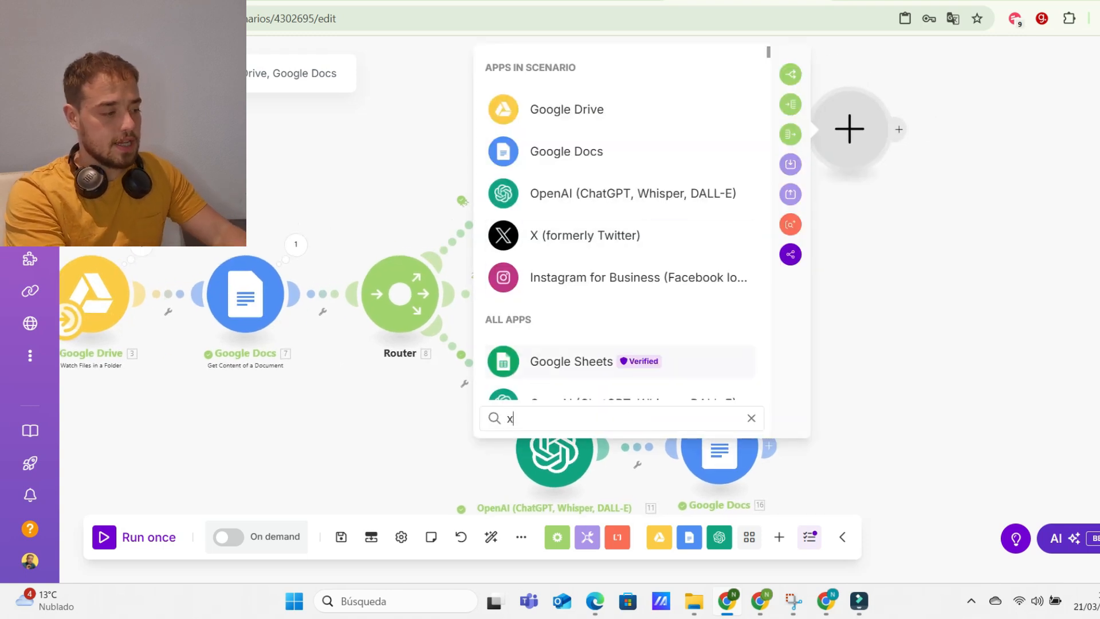
pyautogui.click(573, 235)
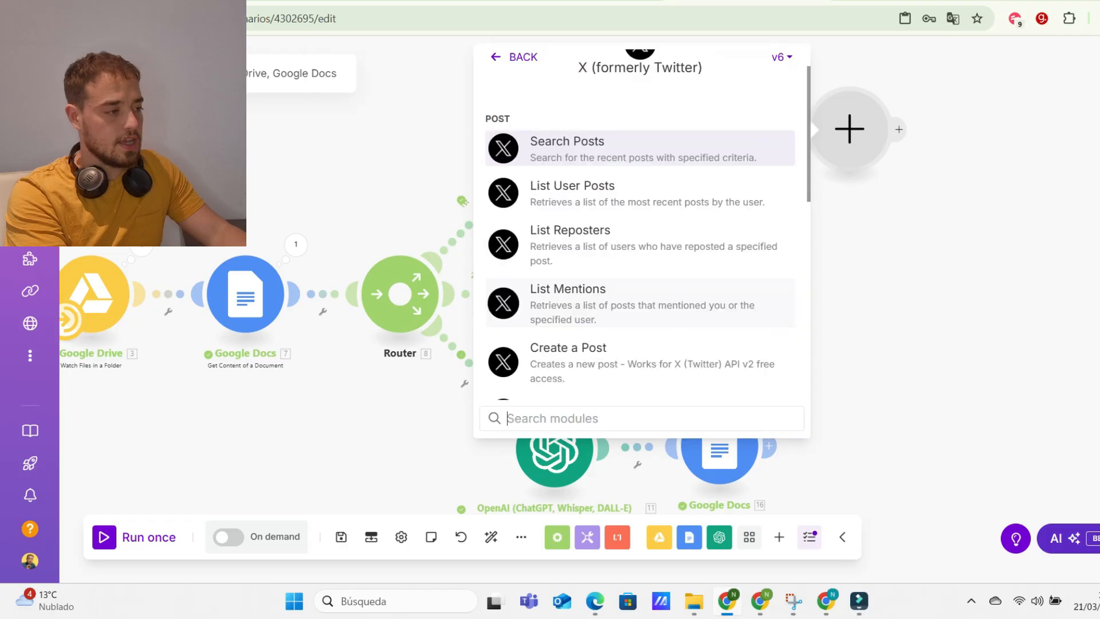
pyautogui.scroll(-1, 596, 317)
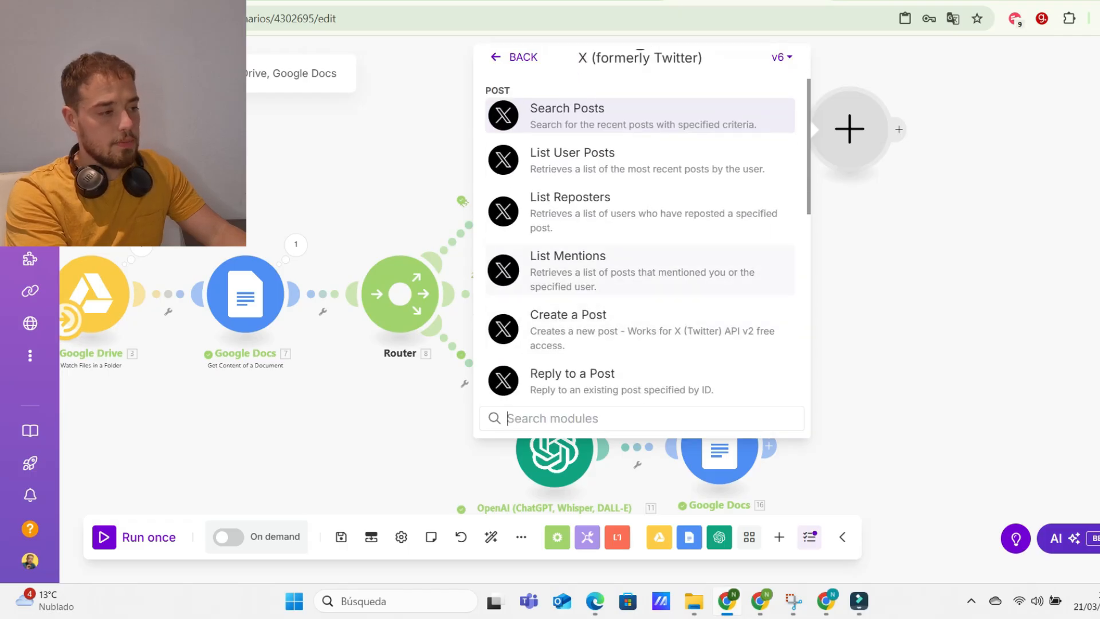
pyautogui.write('linked')
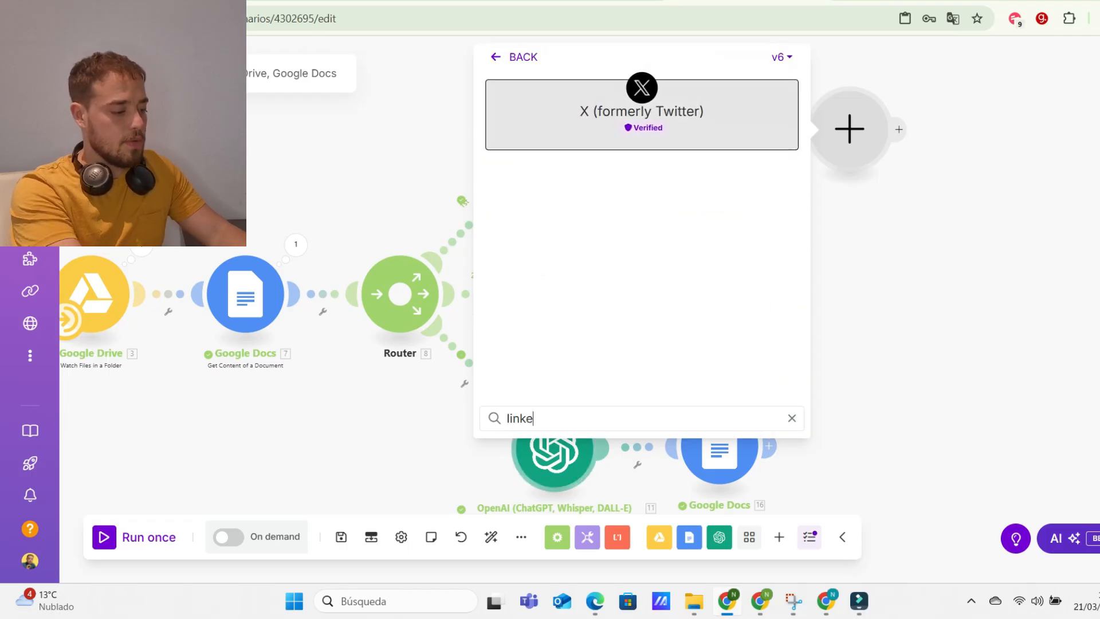
pyautogui.press('BackSpace')
pyautogui.write('i')
pyautogui.press('BackSpace')
pyautogui.press('BackSpace')
pyautogui.press('BackSpace')
pyautogui.press('BackSpace')
pyautogui.press('BackSpace')
pyautogui.press('BackSpace')
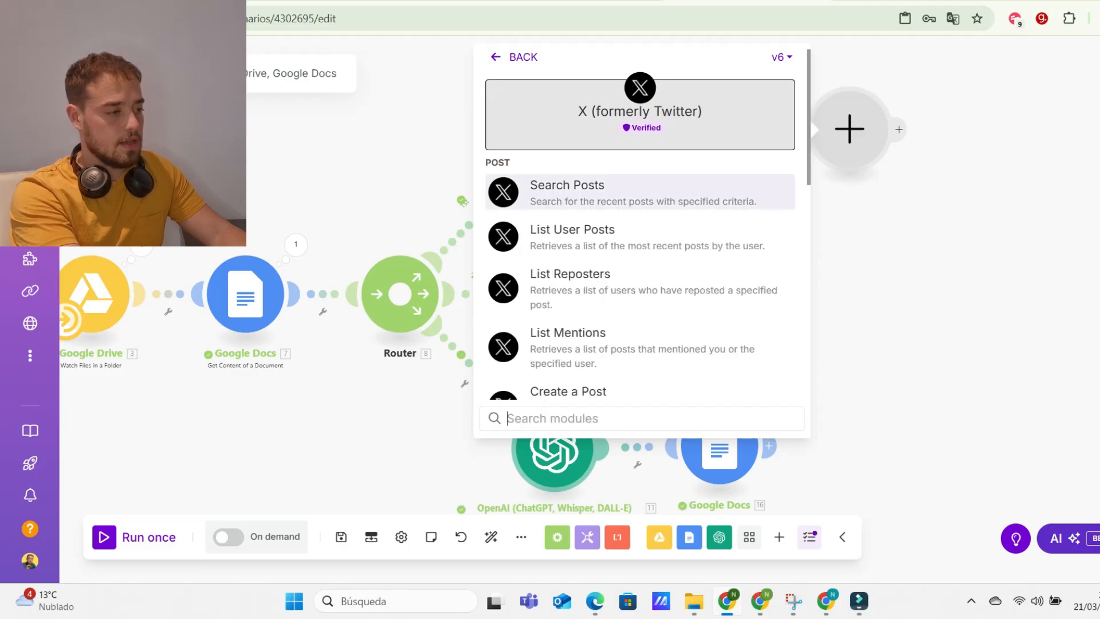
# - Return to the app list, search for "linkedin", browse the LinkedIn post actions, and dismiss the list without adding a module
pyautogui.click(522, 57)
pyautogui.press('BackSpace')
pyautogui.write('l')
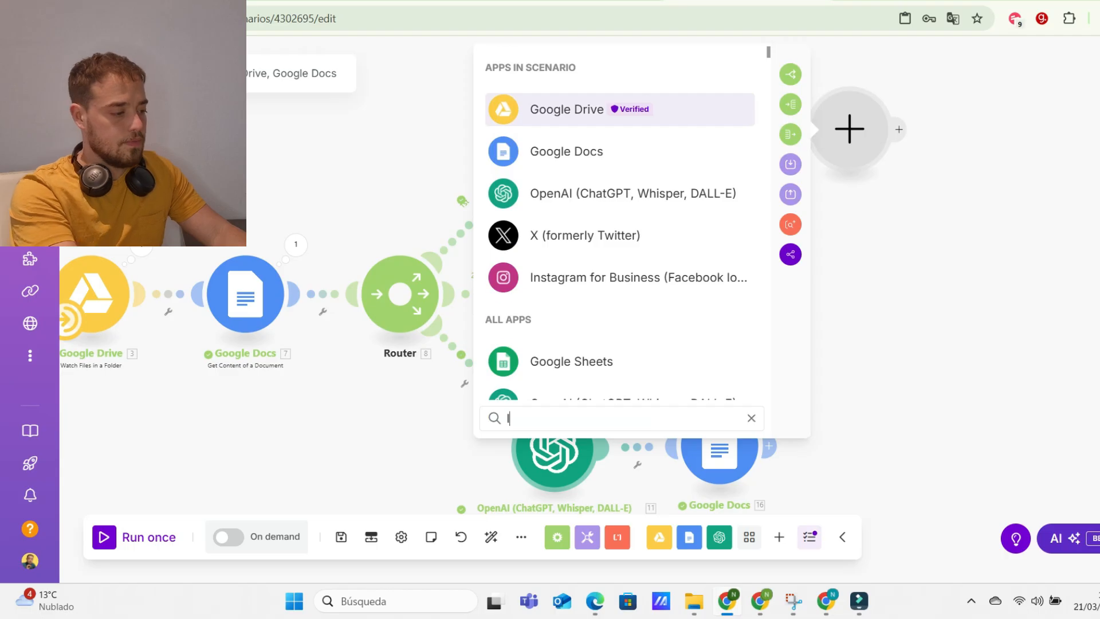
pyautogui.write('inkedin')
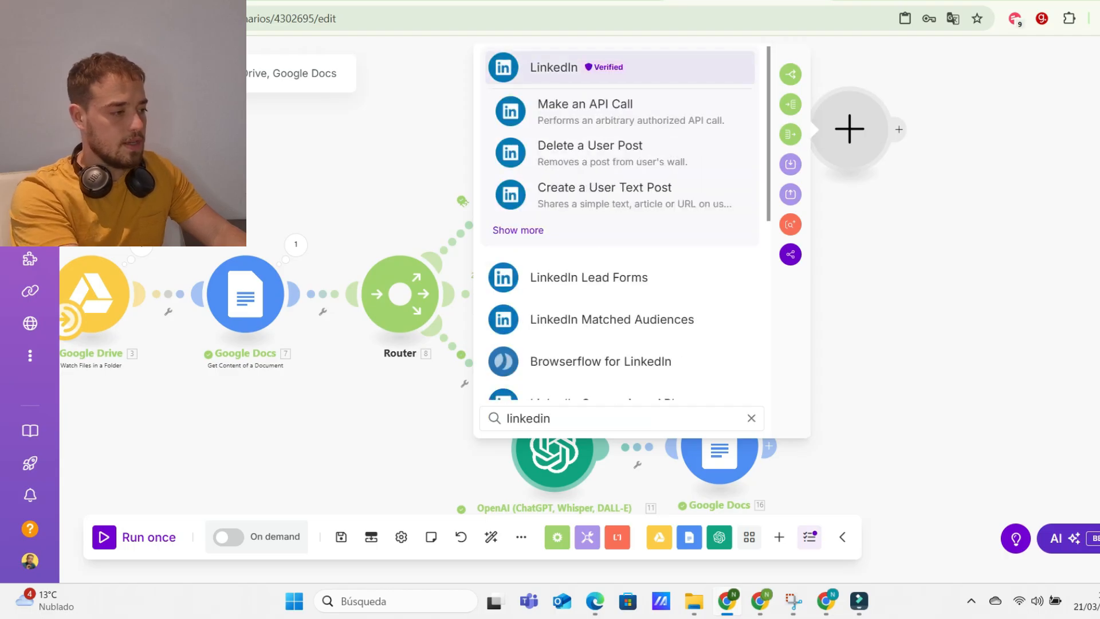
pyautogui.click(554, 67)
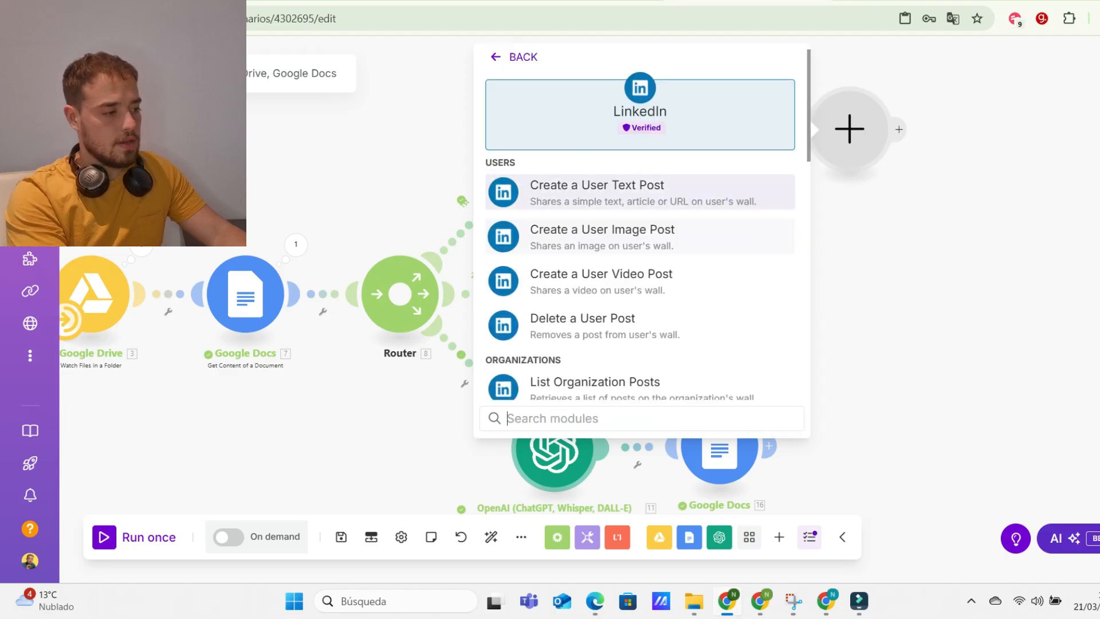
pyautogui.scroll(-1, 636, 229)
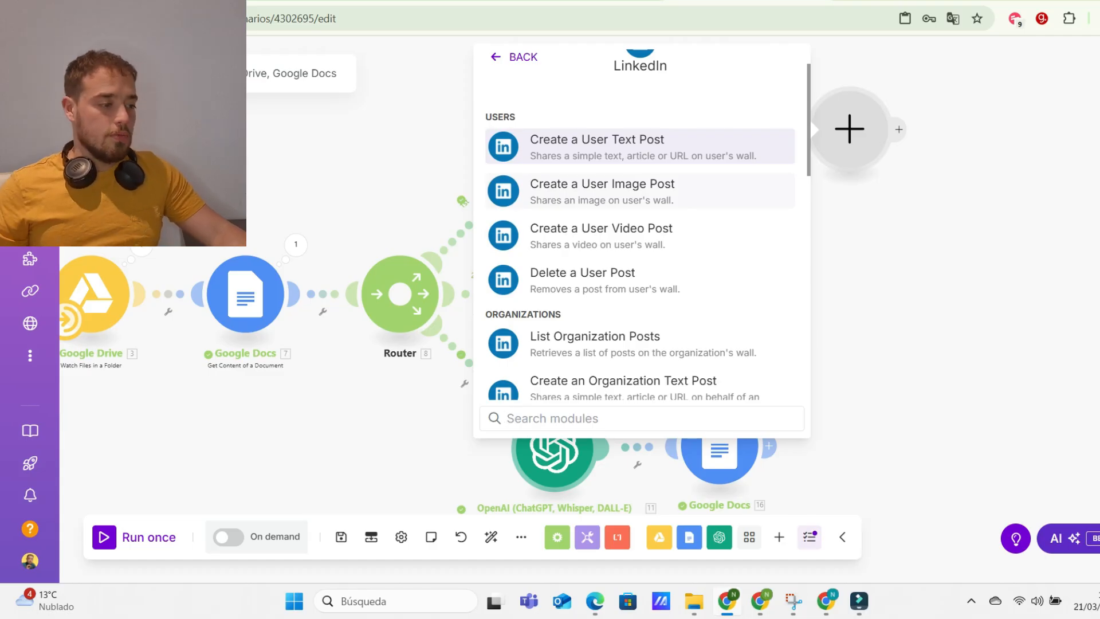
pyautogui.click(883, 275)
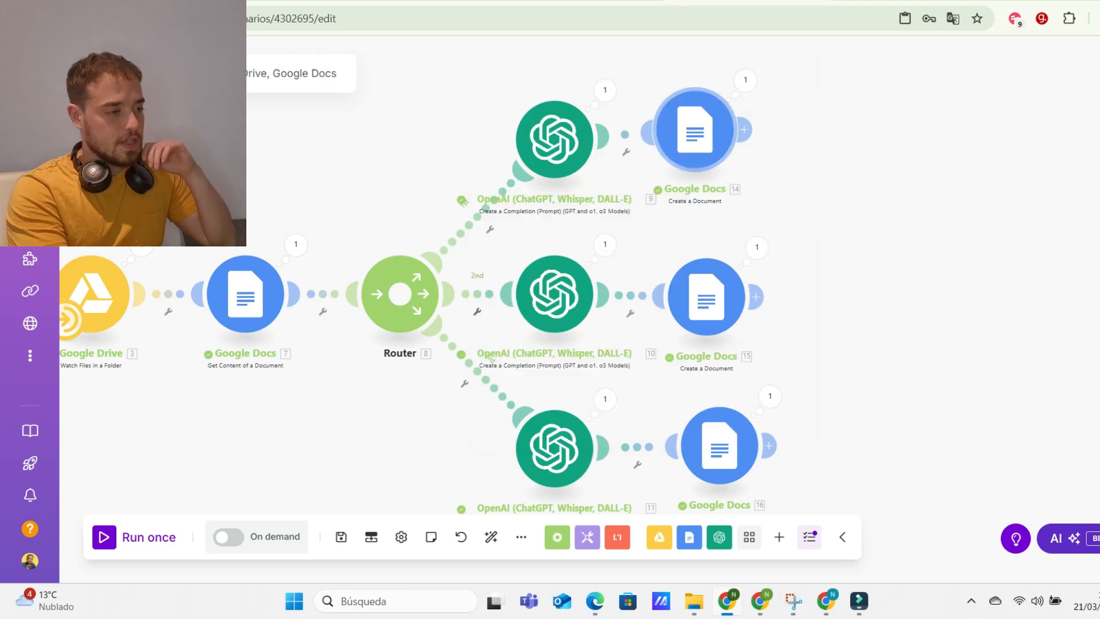